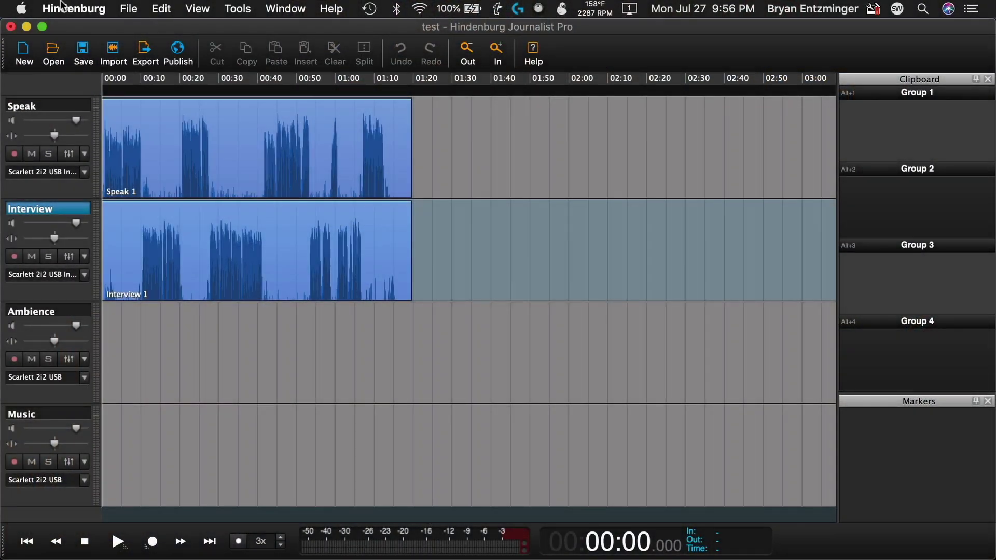
- Open the application menu and close it again without choosing anything
{"action": "left_click", "coordinate": [62, 7]}
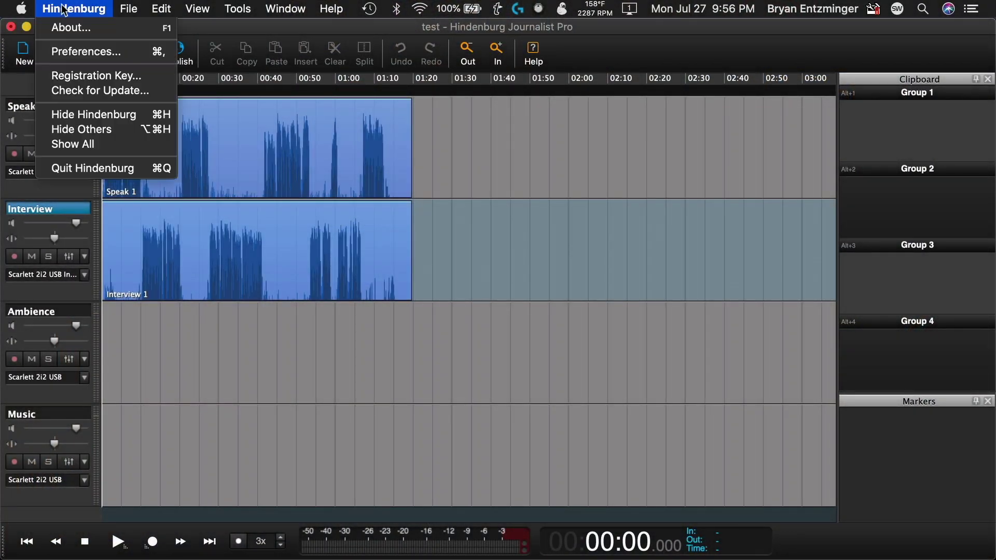
{"action": "left_click", "coordinate": [78, 50]}
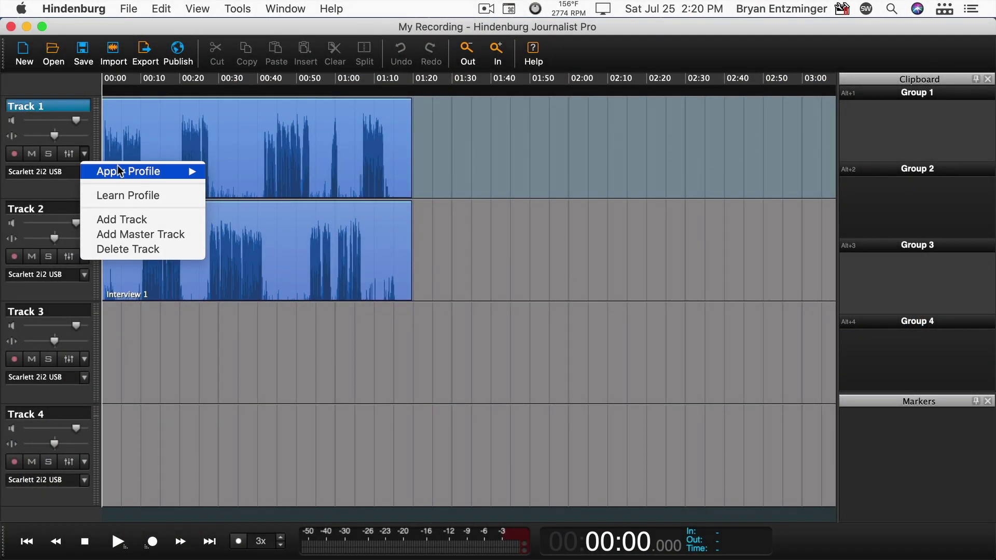
- Apply a saved voice profile to Track 1 and confirm it
{"action": "mouse_move", "coordinate": [166, 171]}
{"action": "left_click", "coordinate": [253, 185]}
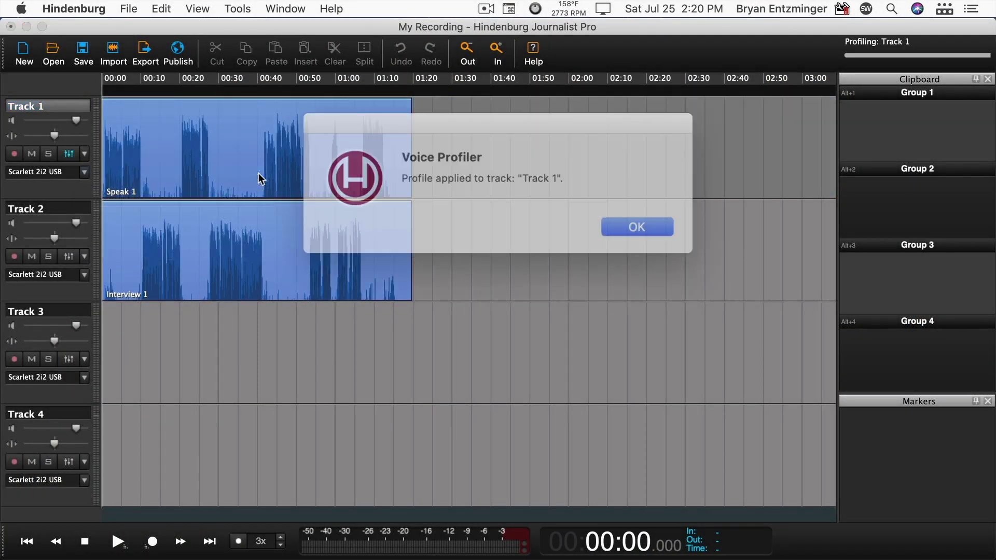
{"action": "left_click", "coordinate": [609, 222]}
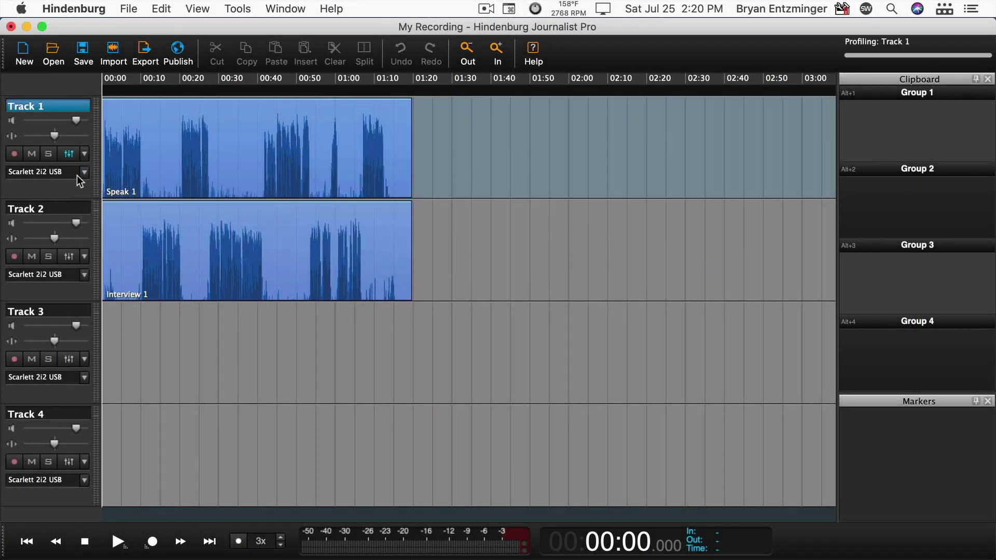
- In Track 1's Voice Profiler, deepen the 500 Hz dip, drop the high shelf to -4.5 dB, then restore +3 dB
{"action": "left_click", "coordinate": [69, 155]}
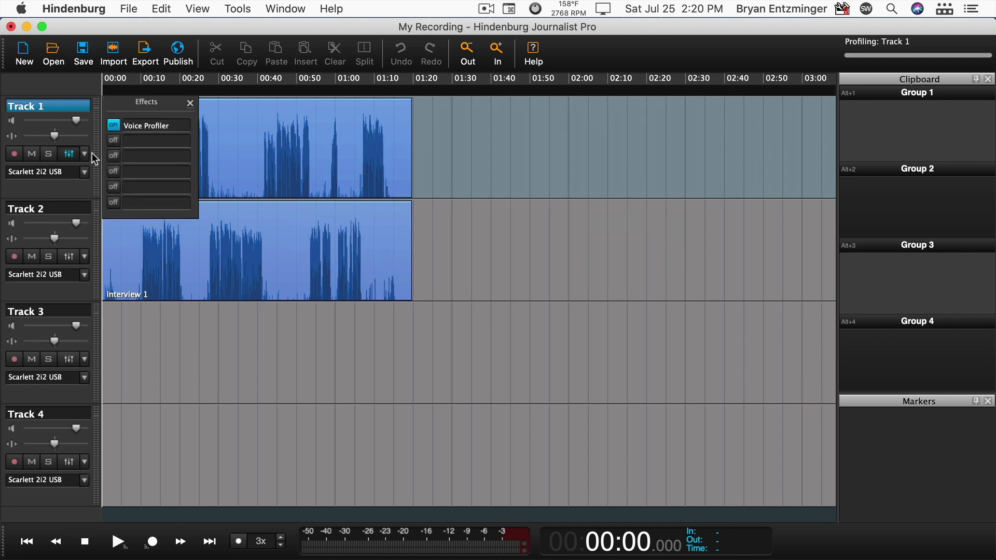
{"action": "left_click", "coordinate": [155, 128]}
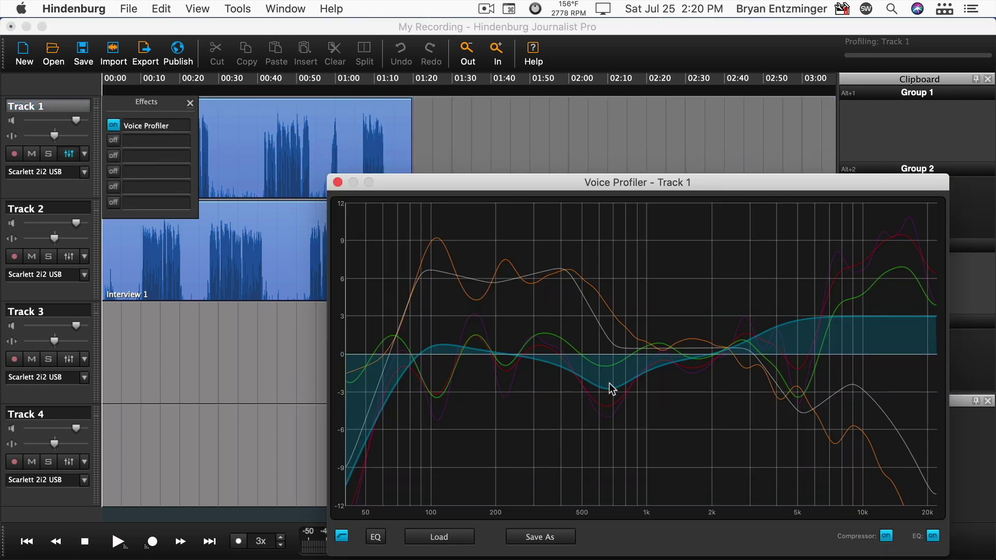
{"action": "mouse_move", "coordinate": [610, 389]}
{"action": "left_mouse_down"}
{"action": "mouse_move", "coordinate": [611, 289]}
{"action": "mouse_move", "coordinate": [605, 404]}
{"action": "left_mouse_up"}
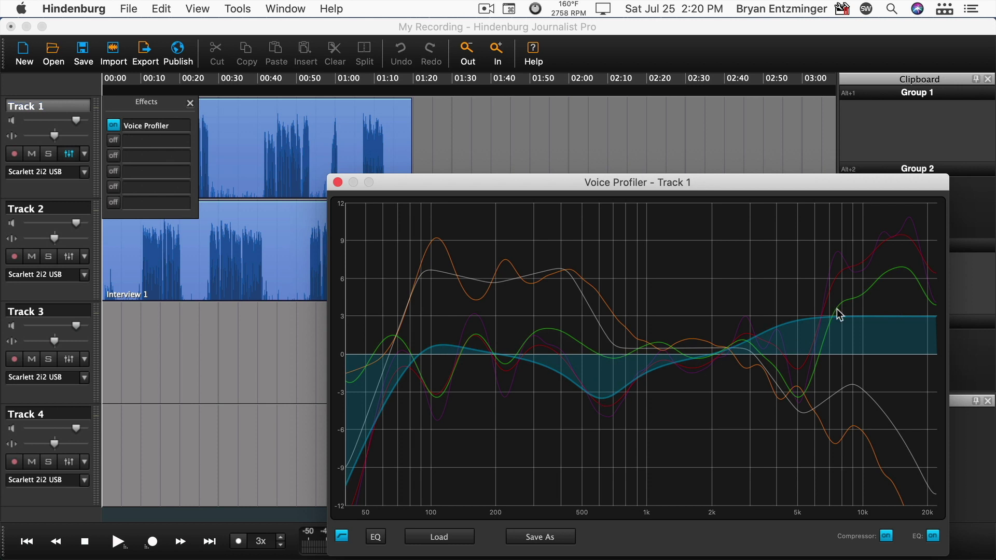
{"action": "left_click_drag", "start_coordinate": [840, 315], "coordinate": [757, 418]}
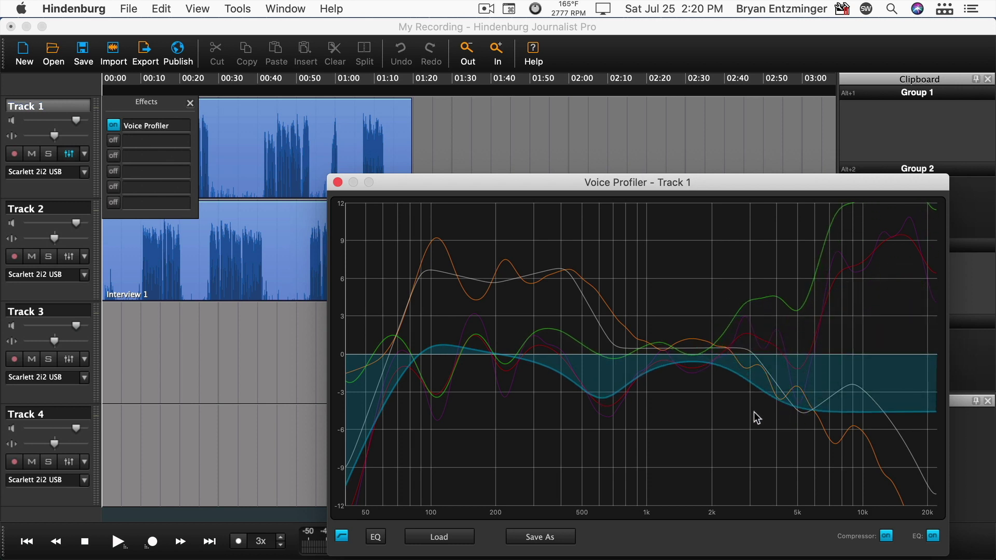
{"action": "left_click", "coordinate": [374, 539]}
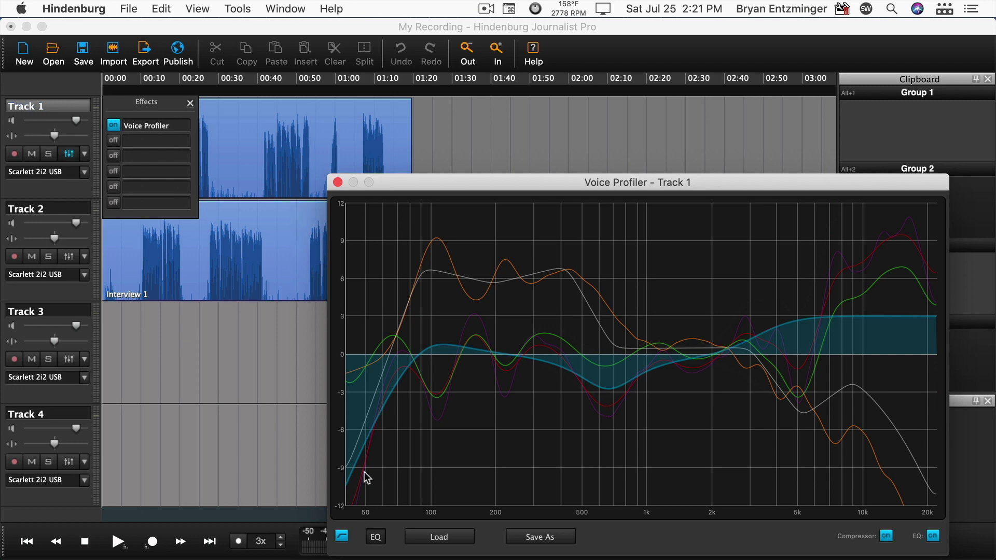
{"action": "left_click", "coordinate": [96, 160]}
- Add an Equalizer to Track 1 with lows reduced, mids around 1k boosted and highs cut
{"action": "left_click", "coordinate": [74, 154]}
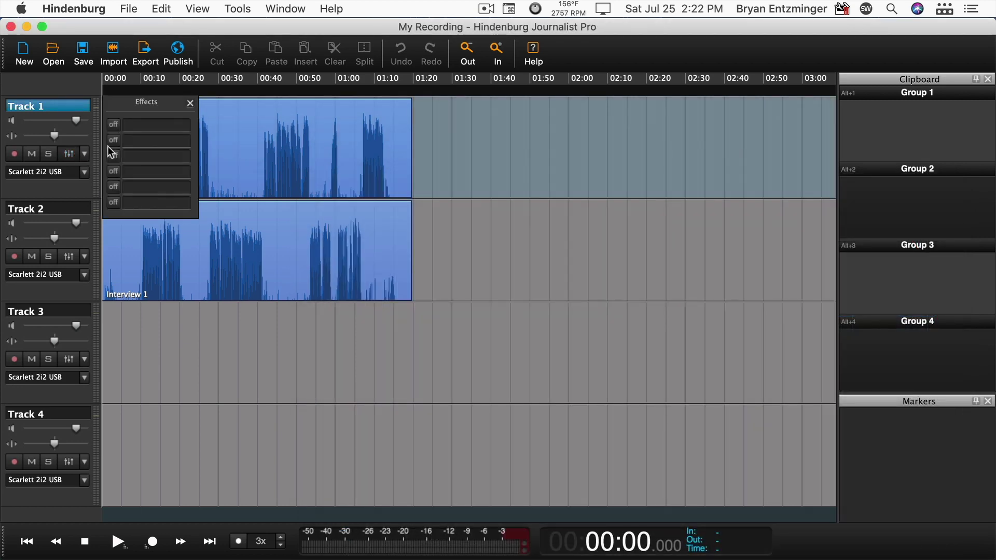
{"action": "left_click", "coordinate": [138, 128]}
{"action": "left_click", "coordinate": [158, 135]}
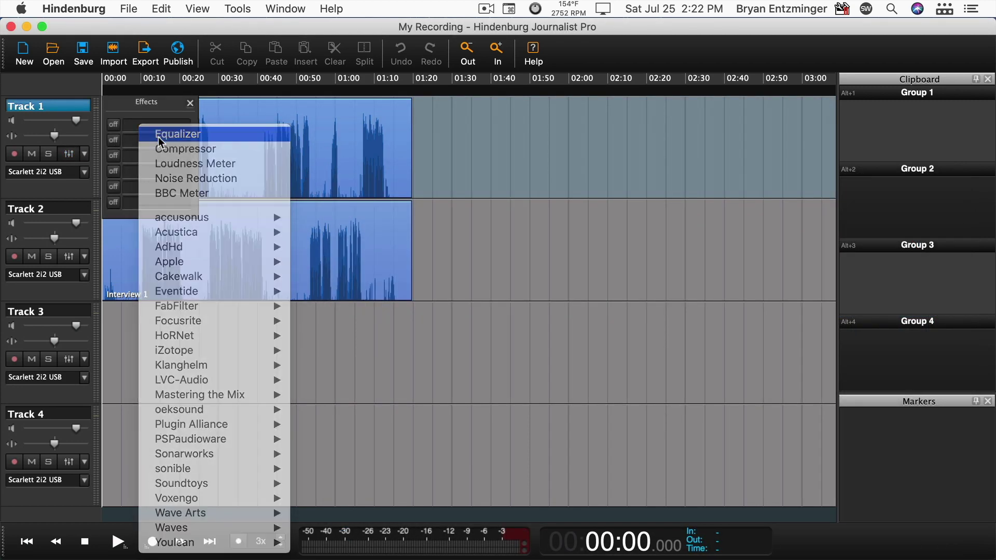
{"action": "mouse_move", "coordinate": [304, 289]}
{"action": "left_mouse_down"}
{"action": "mouse_move", "coordinate": [288, 243]}
{"action": "mouse_move", "coordinate": [294, 301]}
{"action": "left_mouse_up"}
{"action": "left_click_drag", "start_coordinate": [395, 289], "coordinate": [377, 271]}
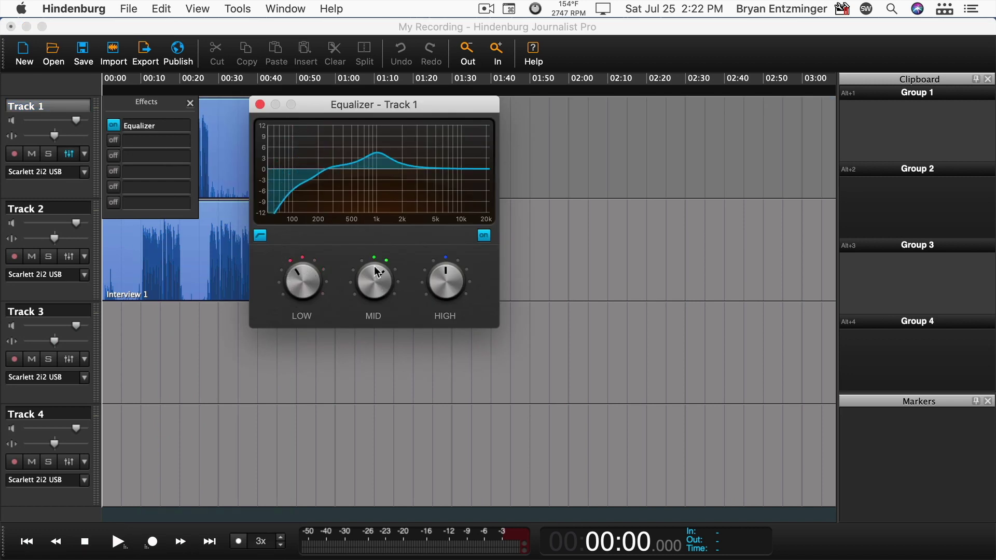
{"action": "left_click_drag", "start_coordinate": [370, 173], "coordinate": [392, 166]}
- Add a Compressor in the second slot after the Equalizer
{"action": "left_click", "coordinate": [153, 141]}
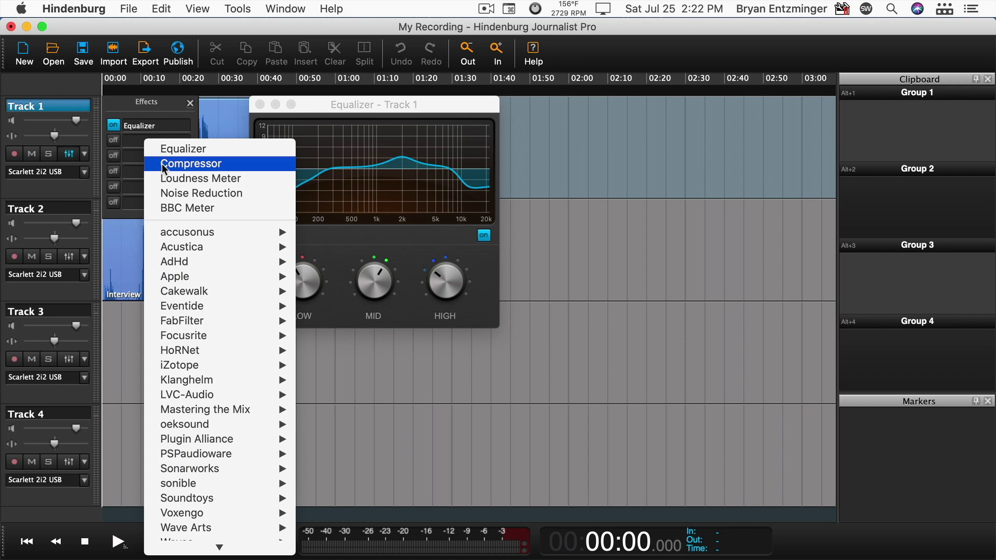
{"action": "left_click", "coordinate": [164, 164]}
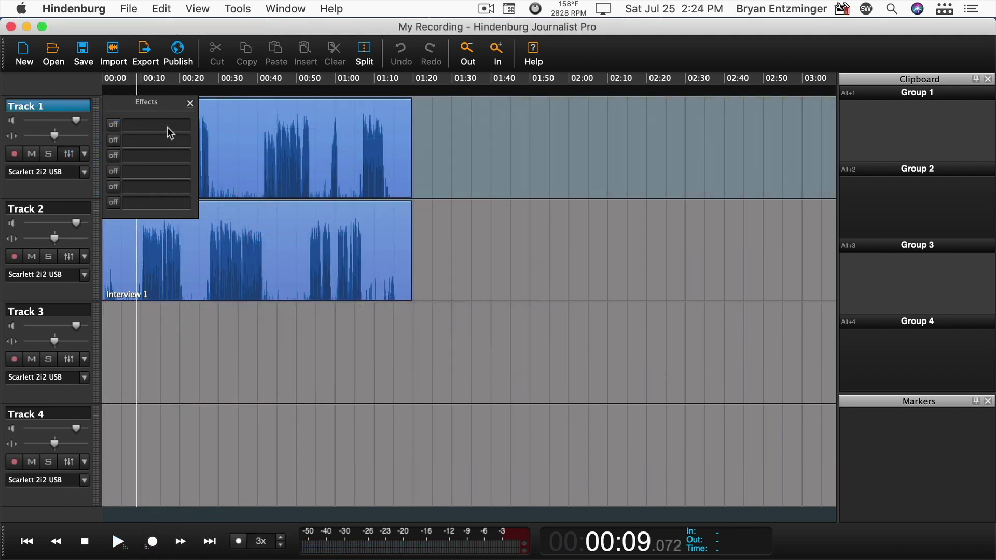
{"action": "left_click", "coordinate": [170, 133]}
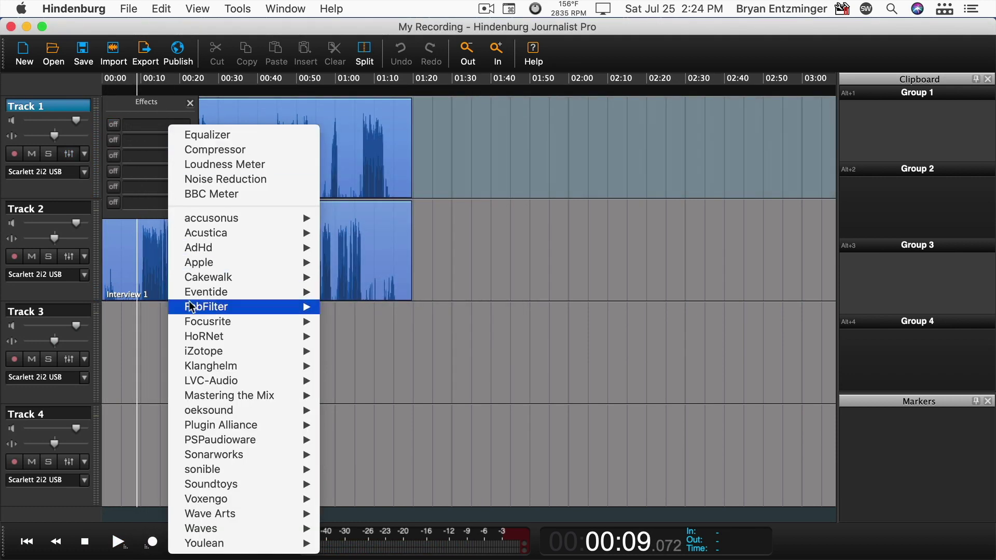
- Load Focusrite Red 2 EQ into Track 1's first slot and close its settings
{"action": "mouse_move", "coordinate": [199, 323]}
{"action": "left_click", "coordinate": [362, 336]}
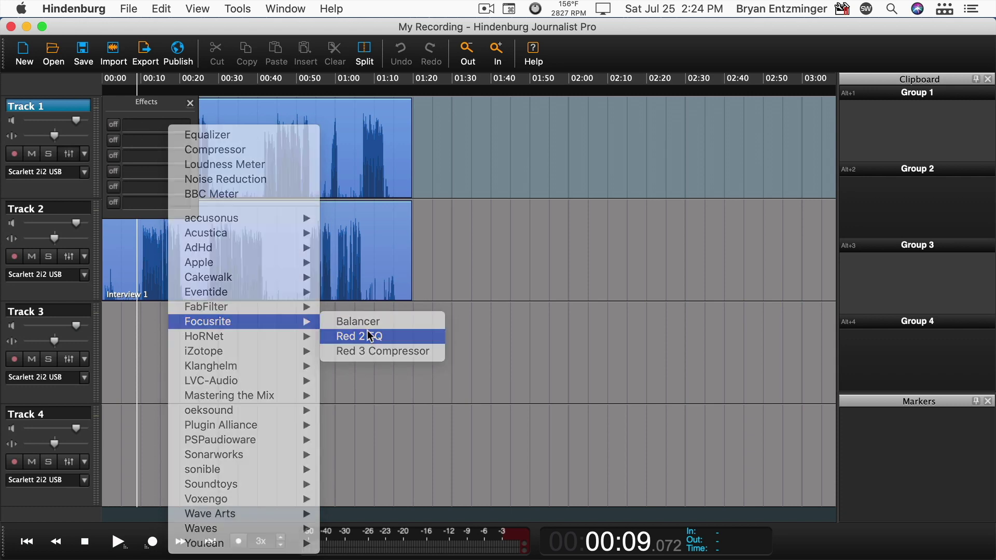
{"action": "left_click", "coordinate": [321, 166]}
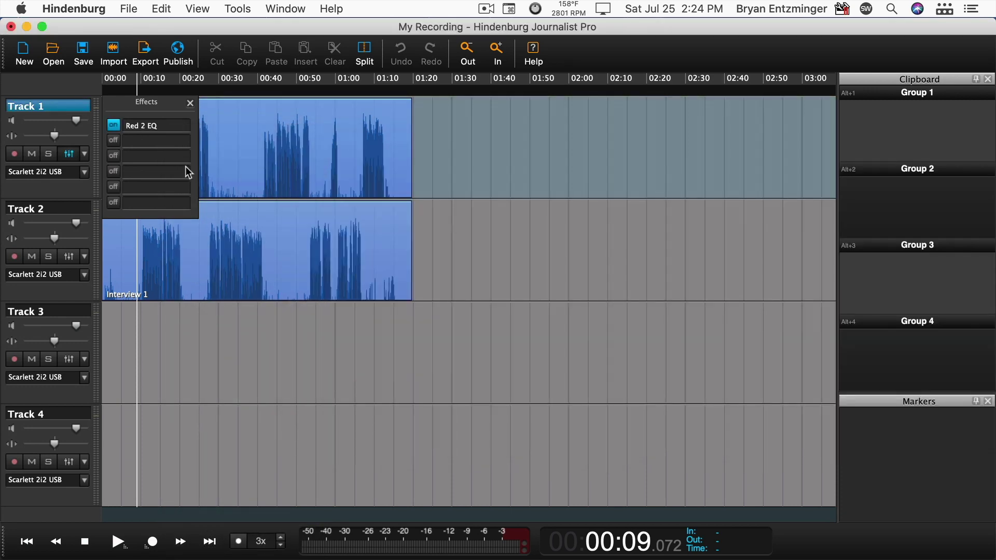
- Load Focusrite Red 3 Compressor into the second slot and move its window aside
{"action": "left_click", "coordinate": [165, 148]}
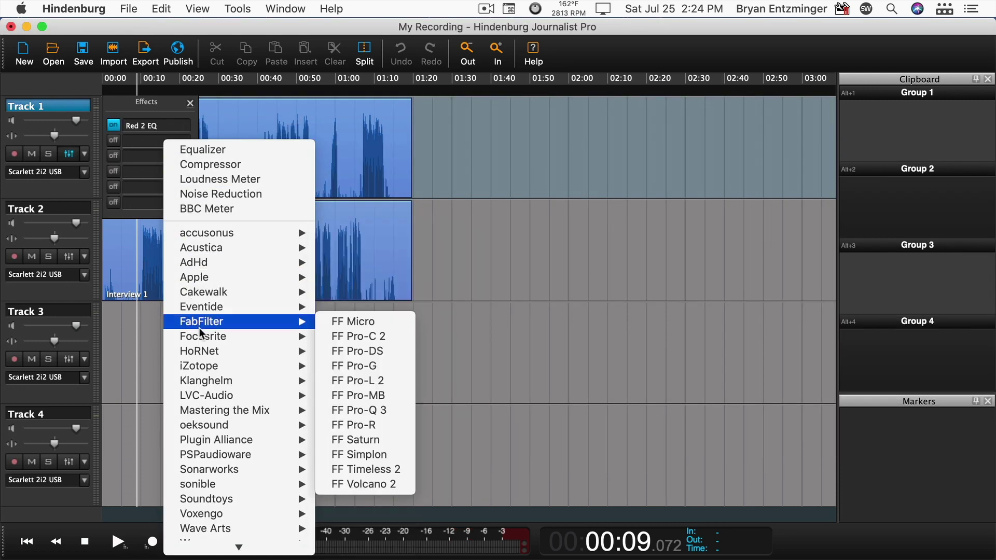
{"action": "mouse_move", "coordinate": [252, 342]}
{"action": "left_click", "coordinate": [381, 366]}
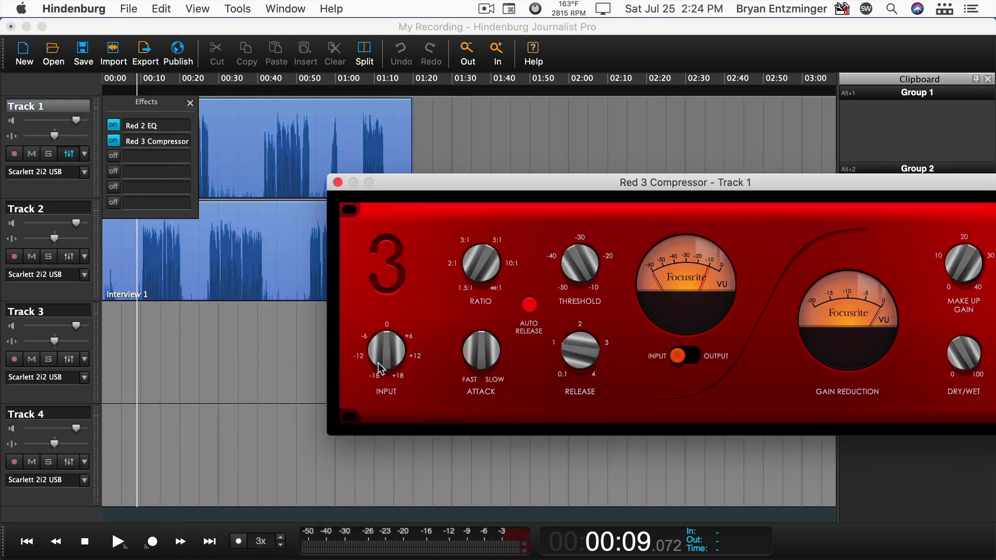
{"action": "left_click_drag", "start_coordinate": [517, 177], "coordinate": [404, 196]}
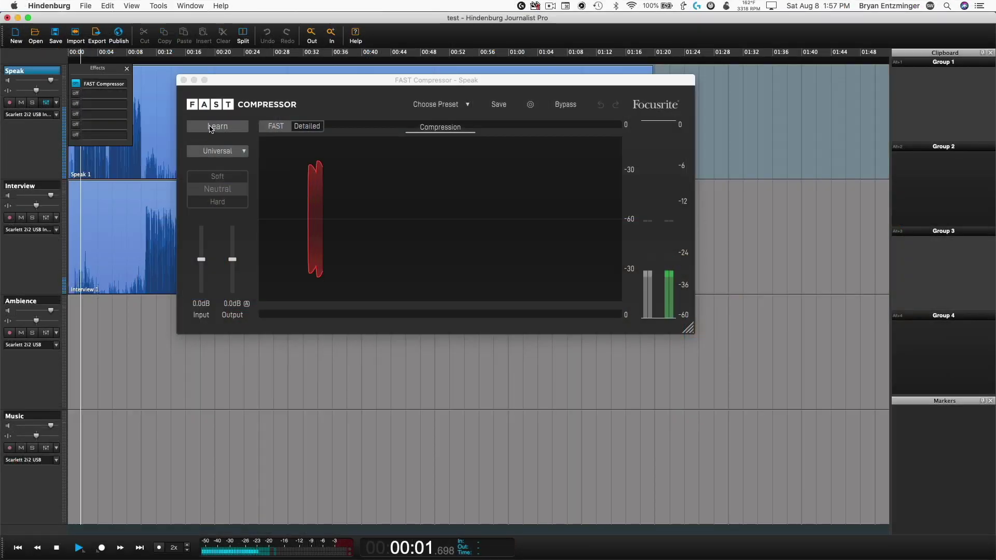
- Have the FAST Compressor learn the voice, then choose an effect for Track 1's third slot
{"action": "left_click", "coordinate": [210, 127]}
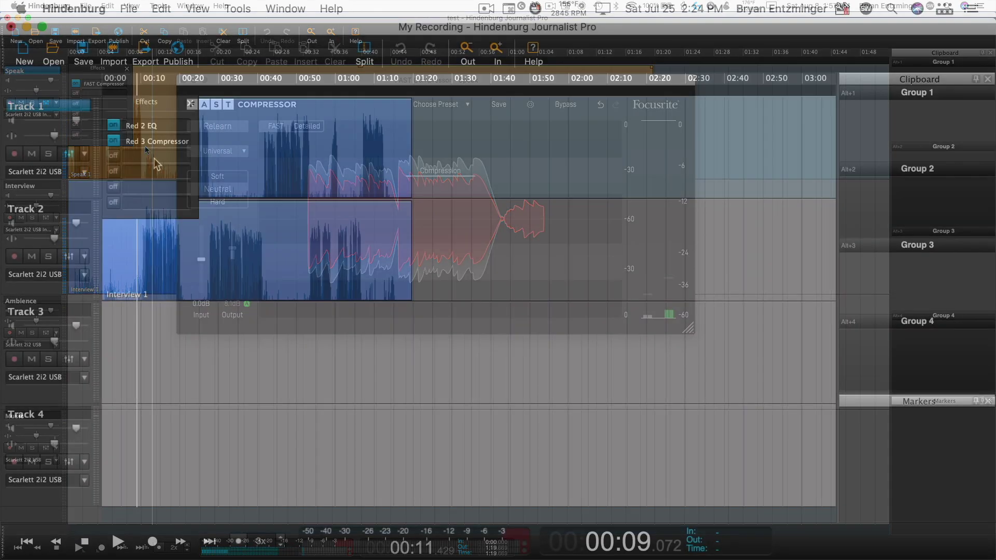
{"action": "left_click", "coordinate": [155, 158]}
- Add Noise Reduction to Track 1, move it to the chain's start, and import the music onto Track 3
{"action": "left_click", "coordinate": [176, 213]}
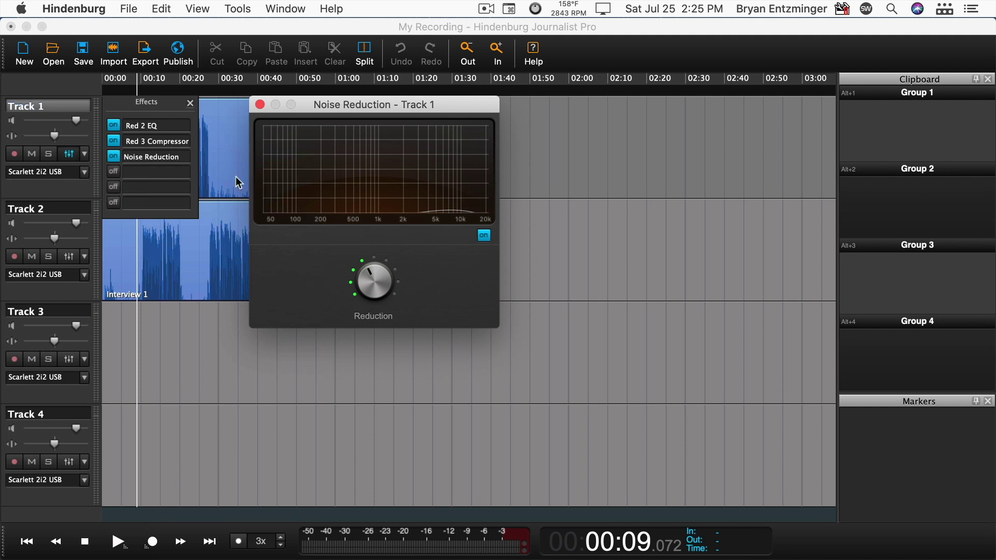
{"action": "left_click_drag", "start_coordinate": [157, 156], "coordinate": [159, 126]}
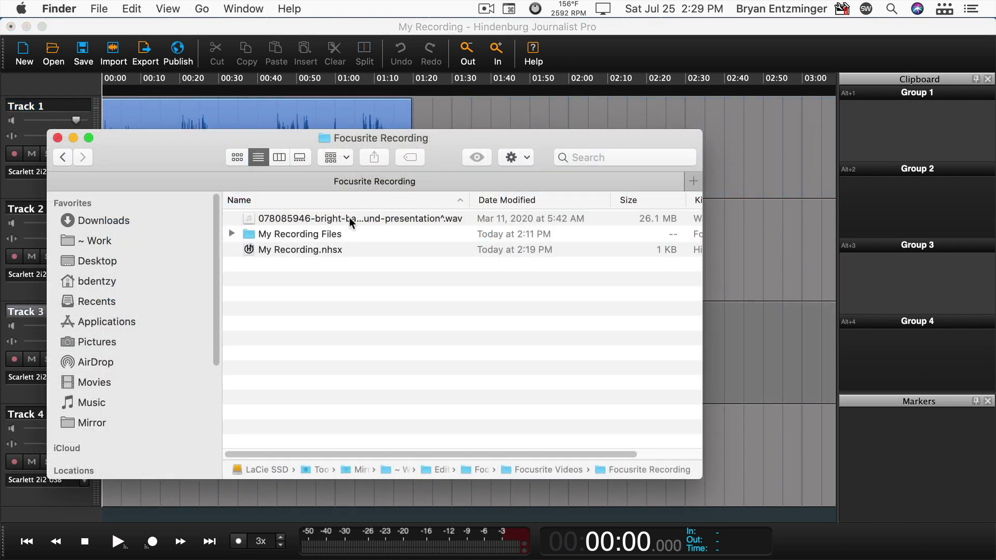
{"action": "left_click_drag", "start_coordinate": [350, 217], "coordinate": [53, 359]}
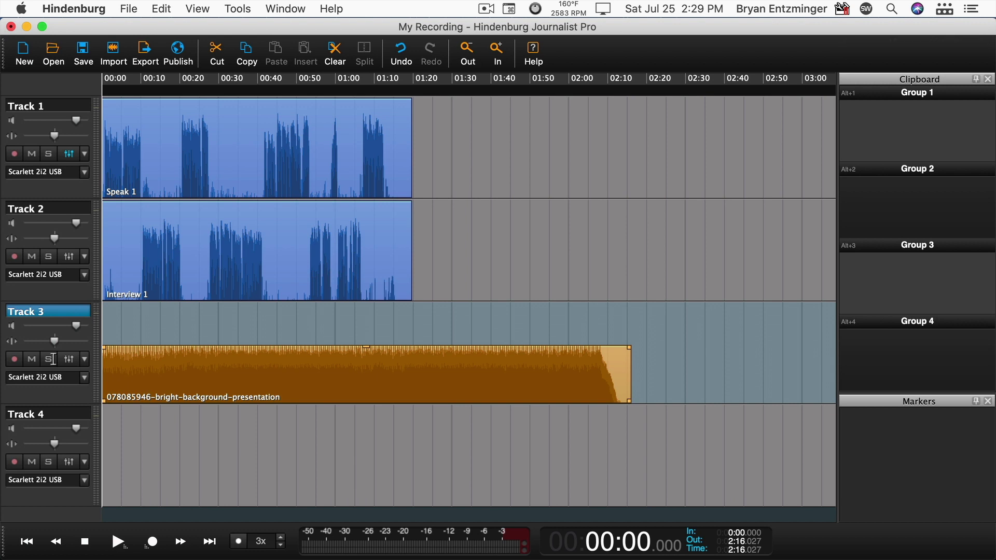
- Deselect Track 3 once the music clip sits at 00:00
{"action": "left_click", "coordinate": [250, 356]}
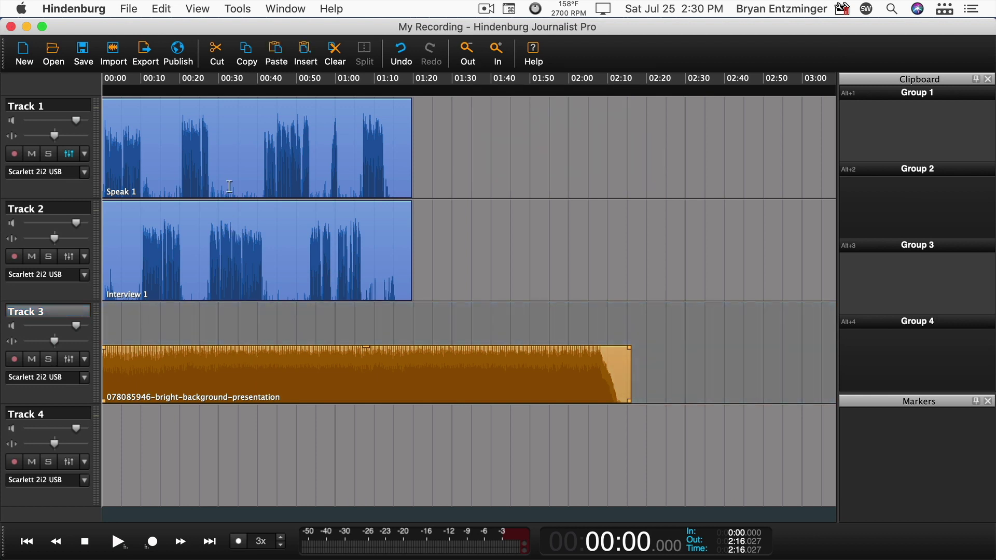
- Show Favorites, copy the 2:16 background music clip into it, and close the panel
{"action": "left_click", "coordinate": [198, 9]}
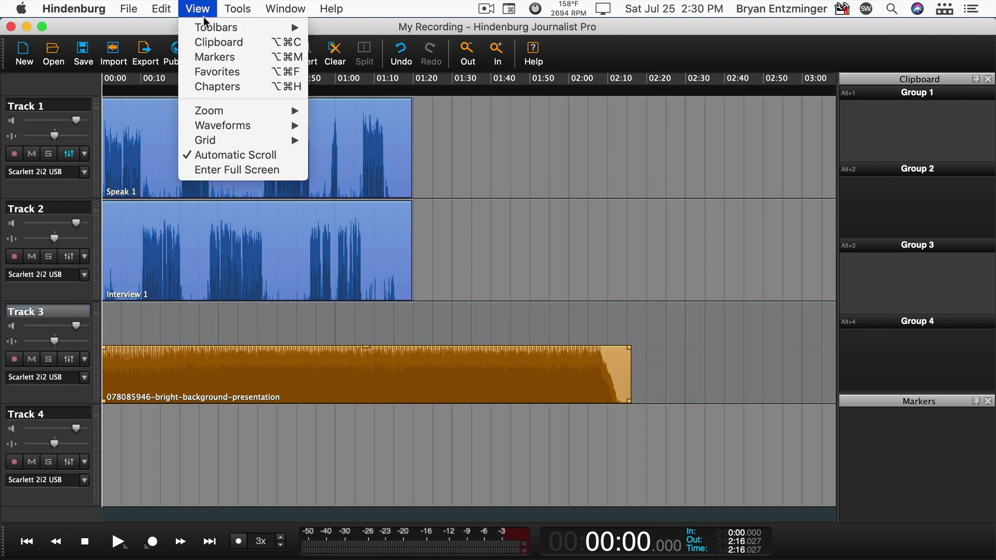
{"action": "left_click", "coordinate": [218, 71]}
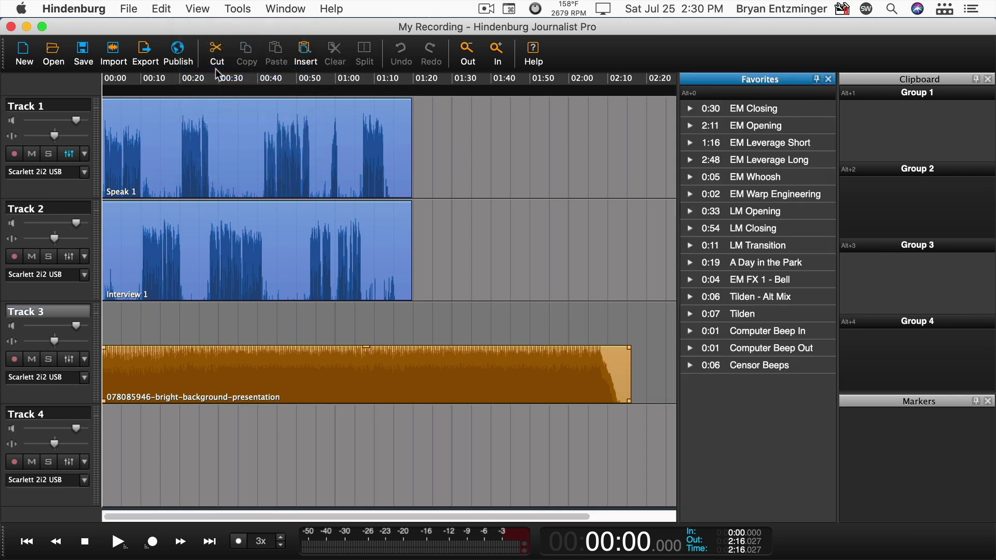
{"action": "right_click", "coordinate": [283, 366]}
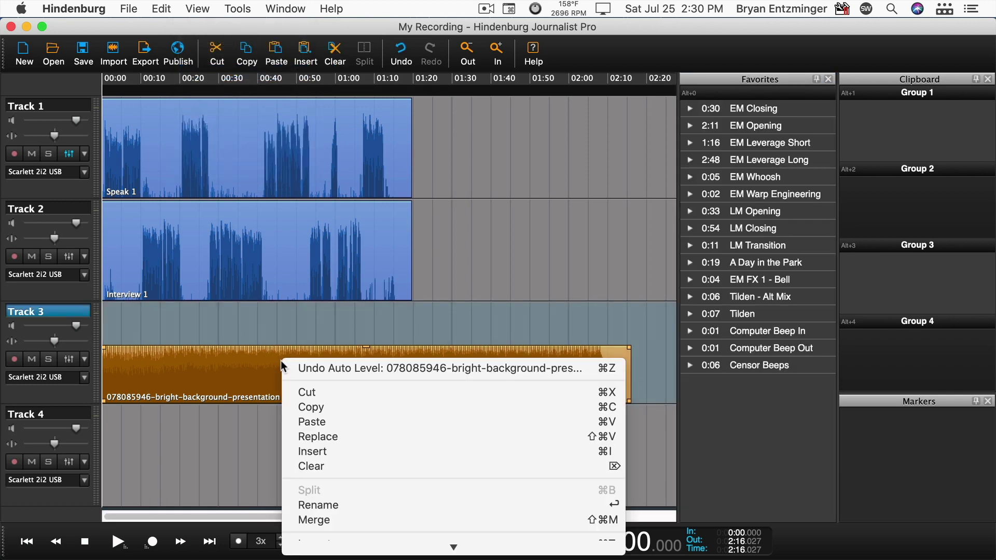
{"action": "left_click", "coordinate": [310, 410]}
{"action": "left_click", "coordinate": [763, 421]}
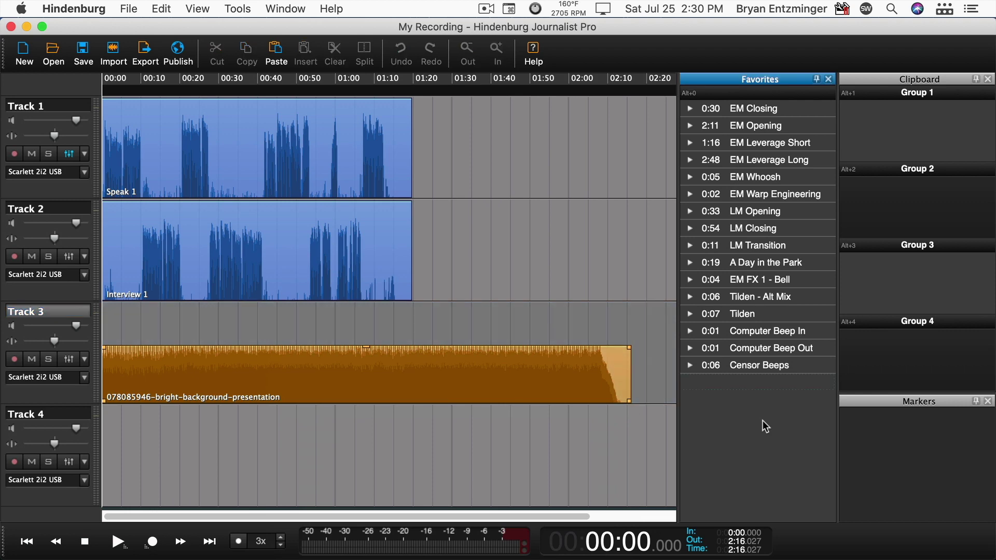
{"action": "key", "text": "super+v"}
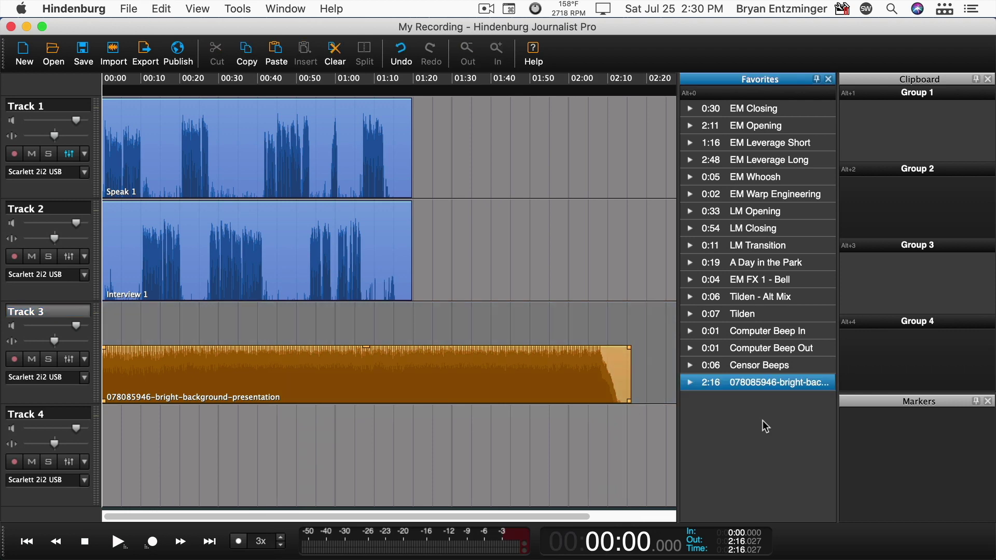
{"action": "left_click", "coordinate": [285, 163]}
- Select Speak 1 and Interview 1 together and drag them to start around 2:04
{"action": "left_click", "coordinate": [285, 216], "text": "shift"}
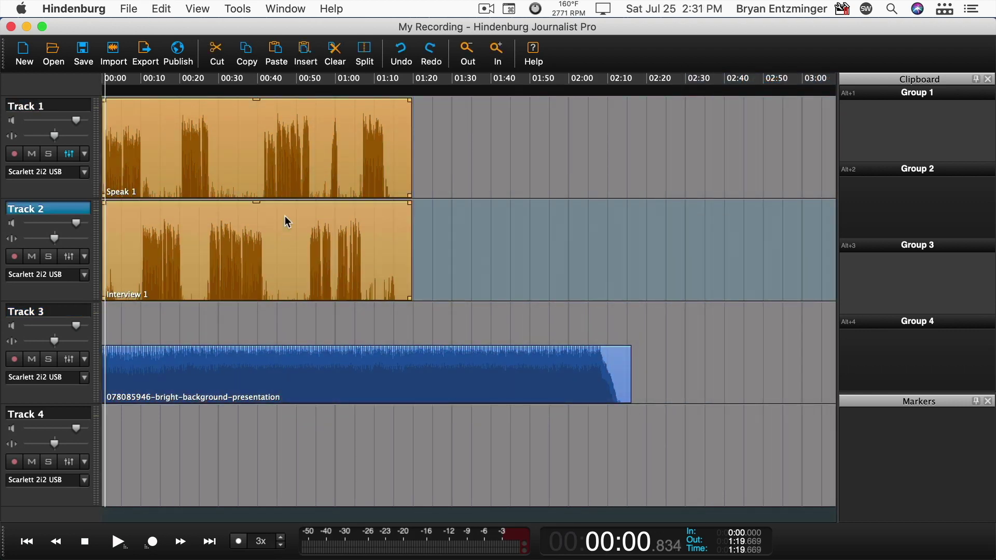
{"action": "left_click_drag", "start_coordinate": [274, 142], "coordinate": [772, 65]}
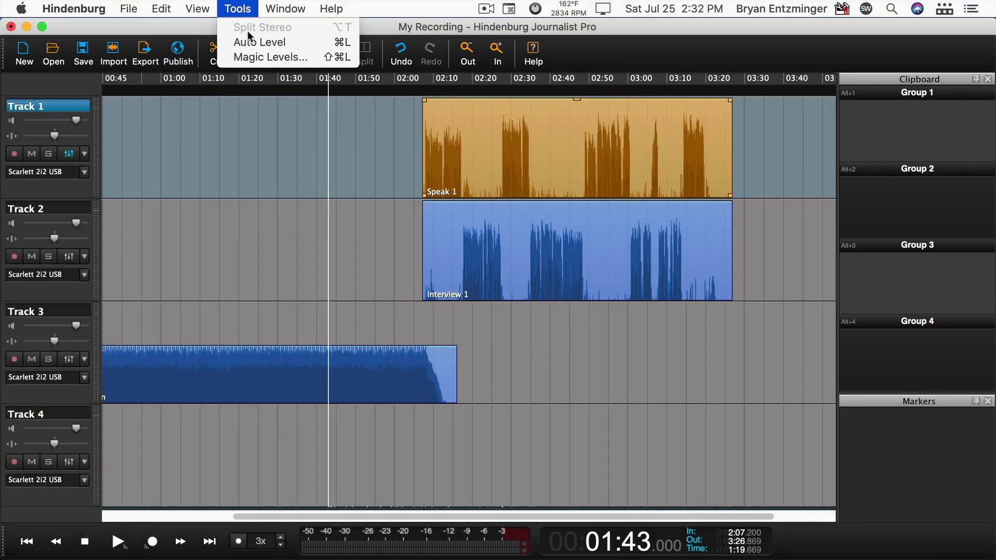
- Run Magic Levels on Speak 1, then on both voice clips
{"action": "left_click", "coordinate": [254, 58]}
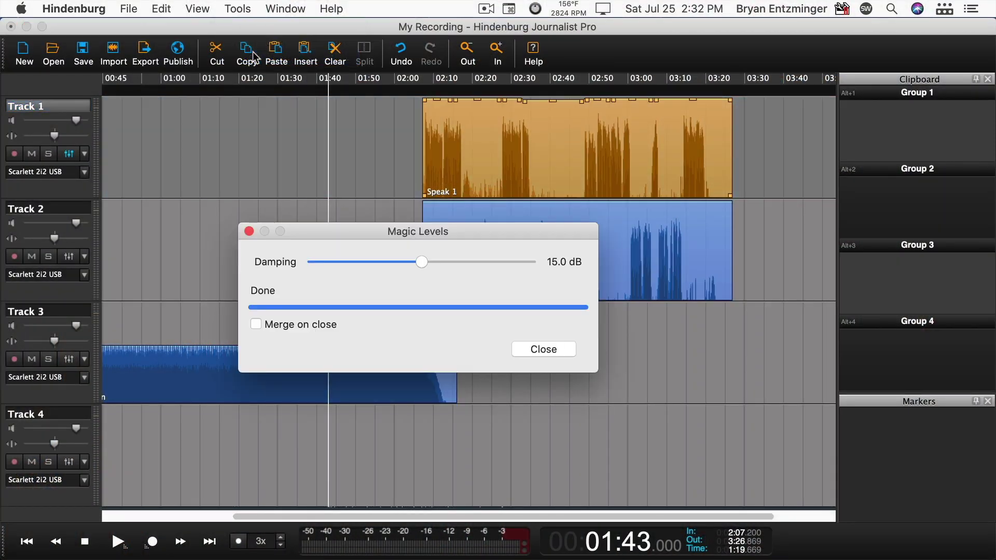
{"action": "left_click", "coordinate": [536, 350]}
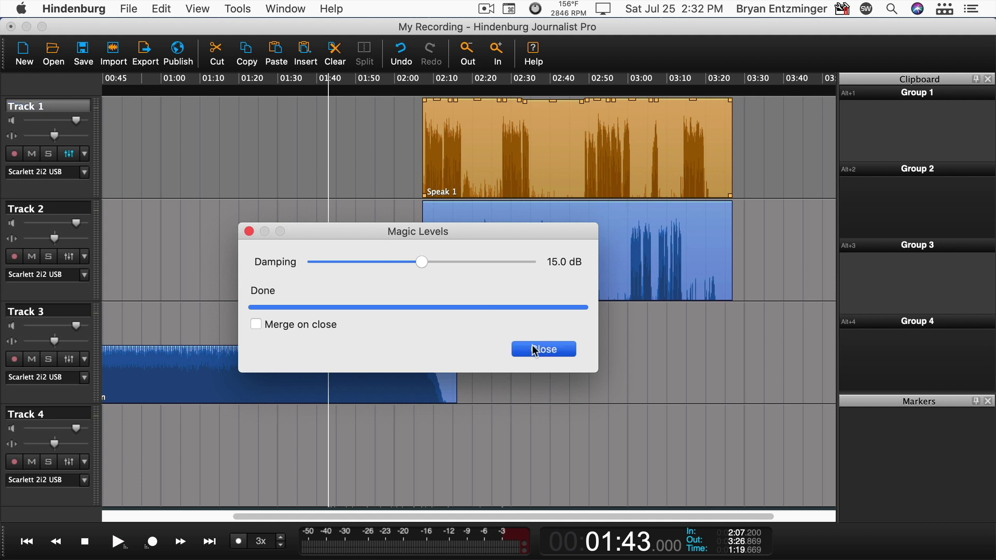
{"action": "left_click", "coordinate": [605, 254]}
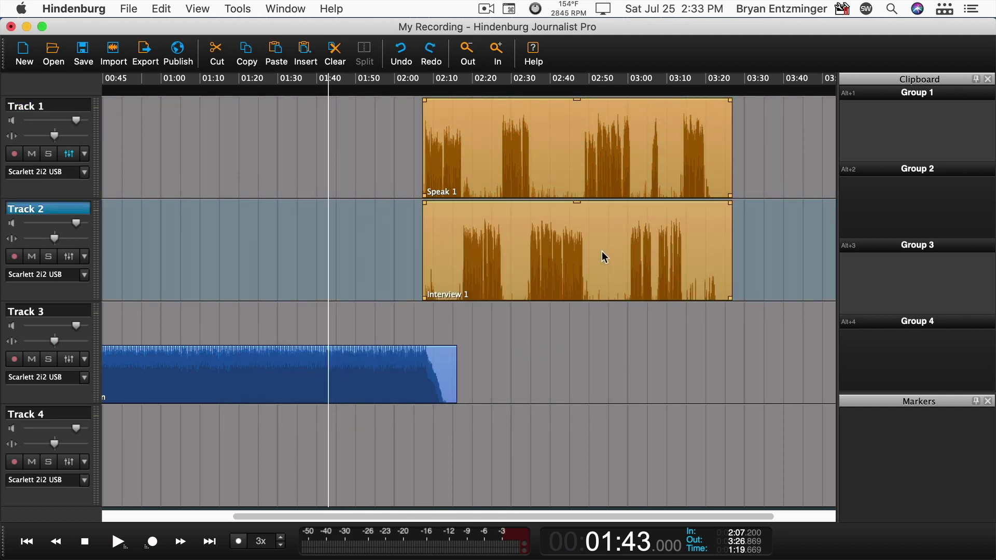
{"action": "left_click", "coordinate": [237, 7]}
{"action": "left_click", "coordinate": [249, 57]}
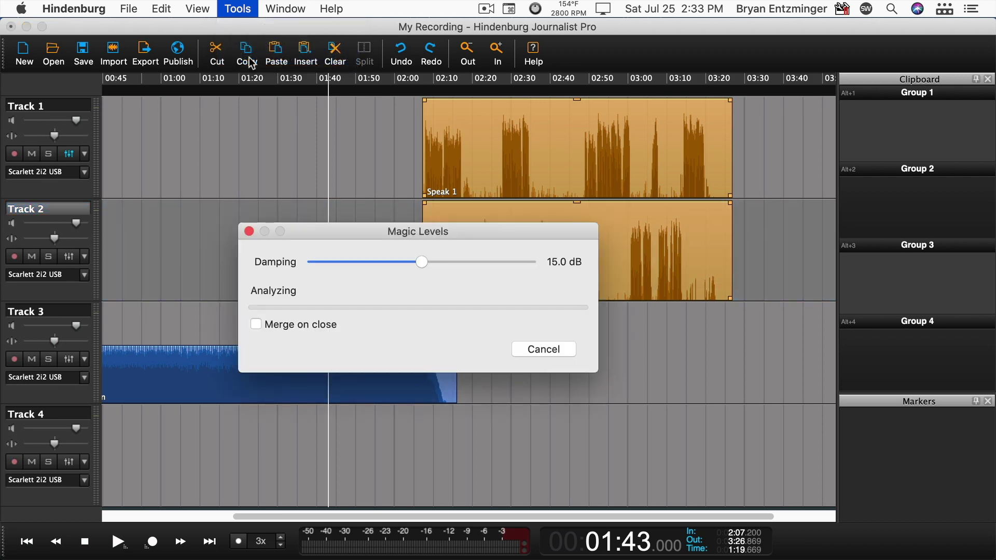
{"action": "left_click", "coordinate": [545, 355]}
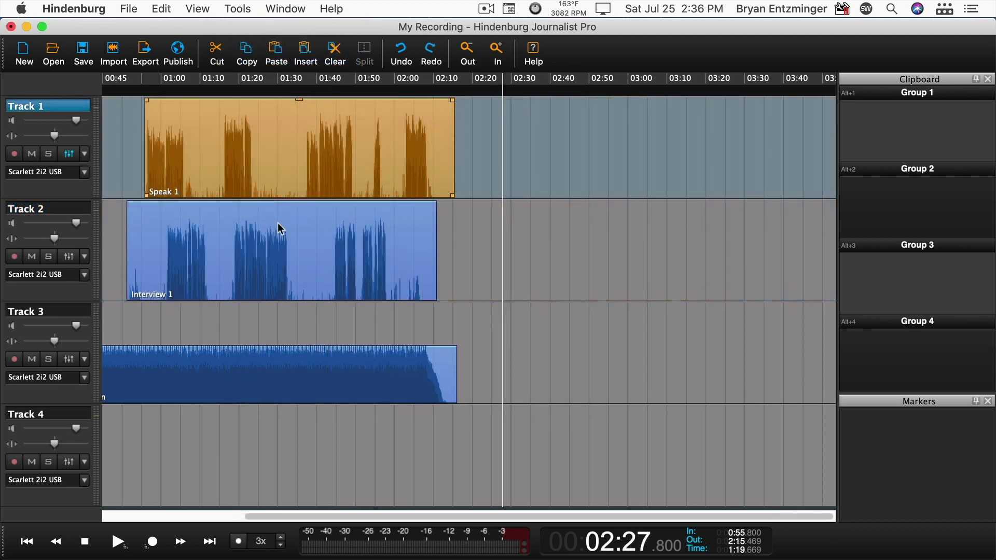
- Run Magic Levels on all three clips, undo it, and set Track 1's volume to -4.0 dB
{"action": "left_click", "coordinate": [280, 228], "text": "shift"}
{"action": "left_click", "coordinate": [300, 366], "text": "shift"}
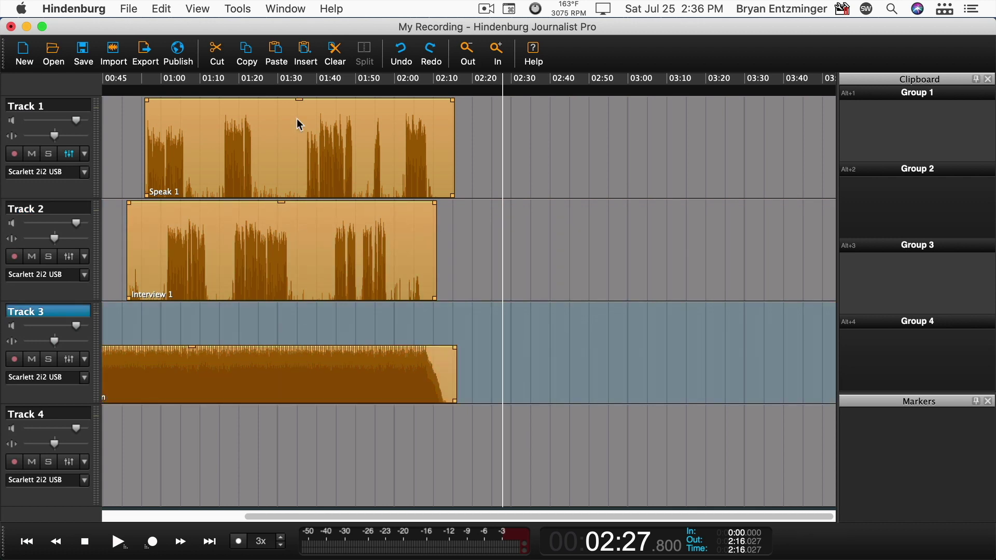
{"action": "left_click", "coordinate": [238, 8]}
{"action": "left_click", "coordinate": [261, 57]}
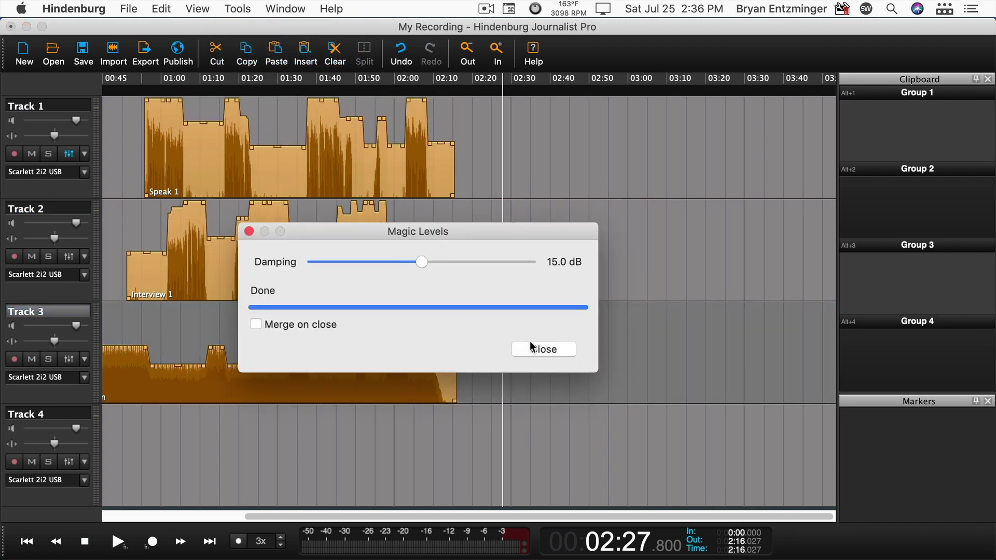
{"action": "left_click", "coordinate": [543, 349]}
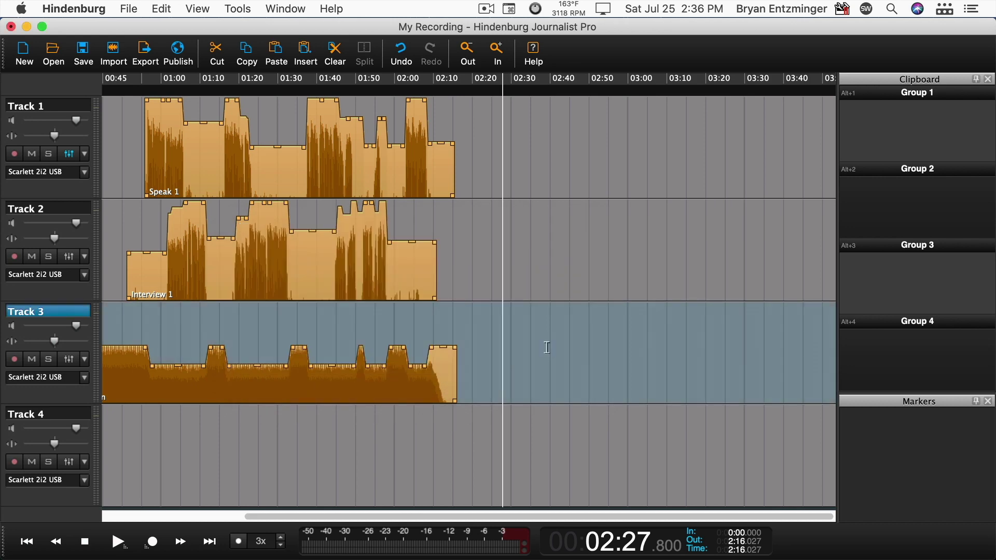
{"action": "key", "text": "super+z"}
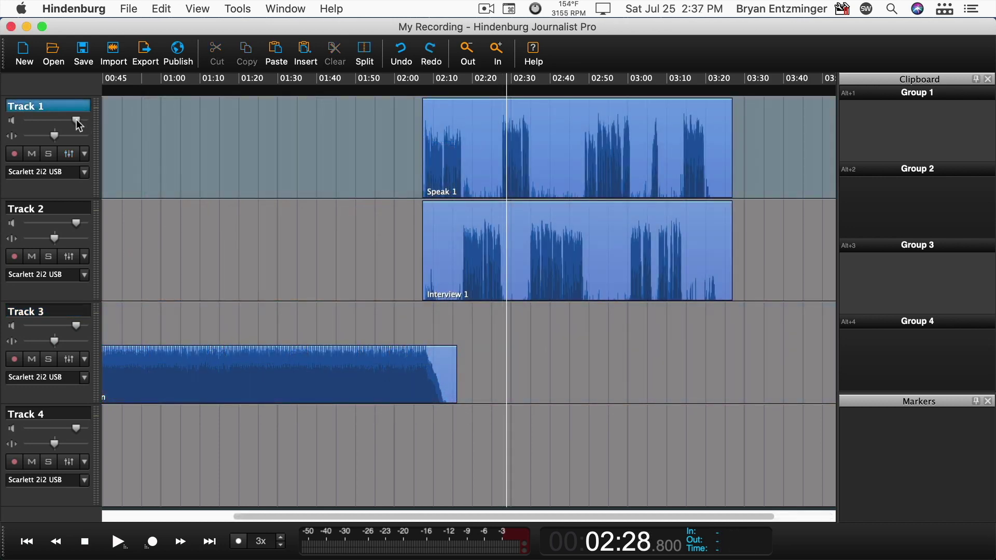
{"action": "mouse_move", "coordinate": [78, 125]}
{"action": "left_mouse_down"}
{"action": "mouse_move", "coordinate": [55, 127]}
{"action": "mouse_move", "coordinate": [73, 128]}
{"action": "left_mouse_up"}
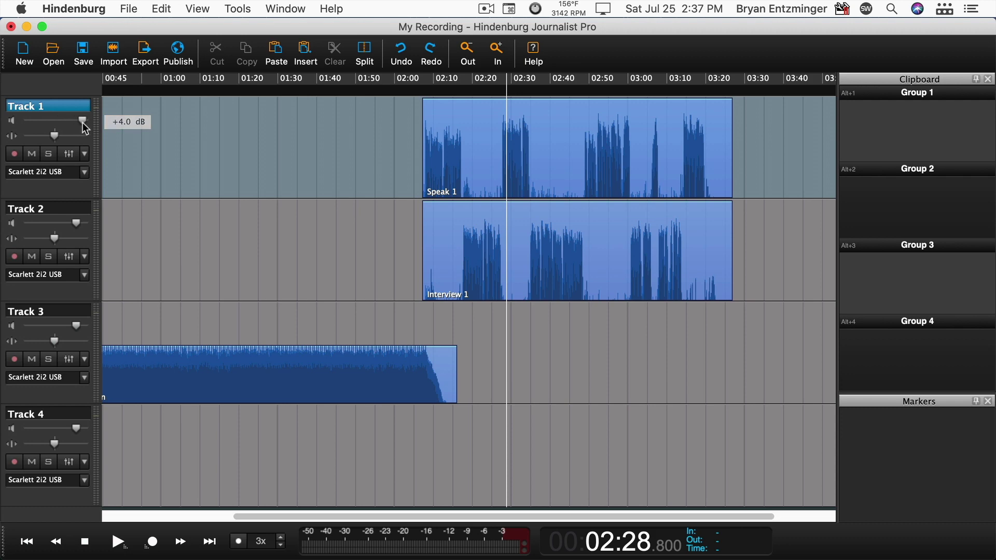
- Reset Track 1's volume to 0 dB and lower the gain of the Speak 1 and Interview 1 clips
{"action": "double_click", "coordinate": [82, 123]}
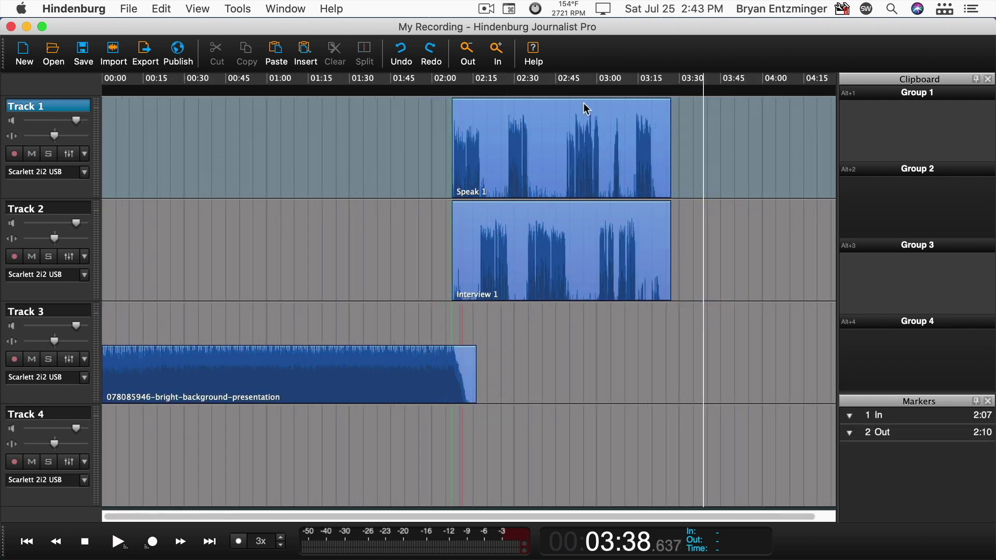
{"action": "left_click", "coordinate": [585, 106]}
{"action": "left_click_drag", "start_coordinate": [583, 97], "coordinate": [580, 135]}
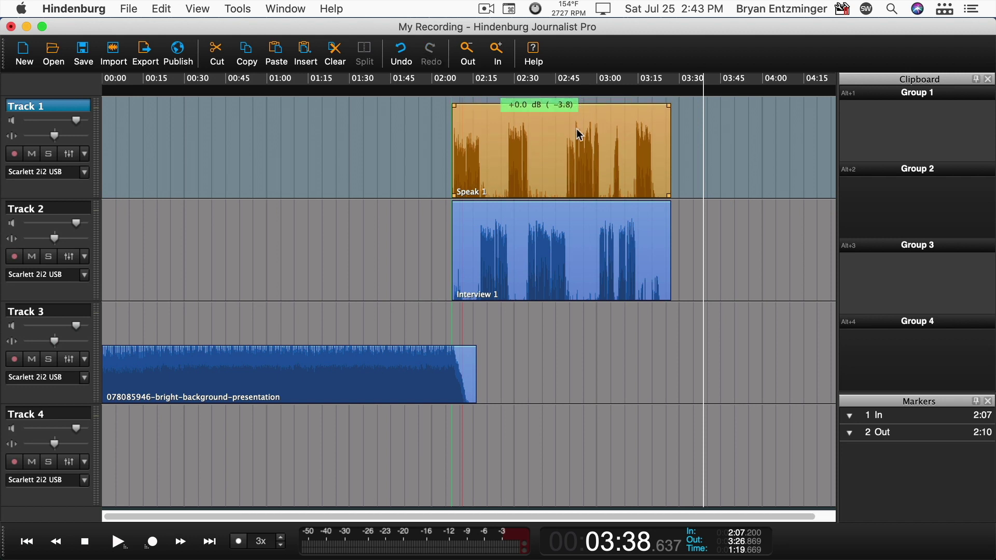
{"action": "left_click", "coordinate": [563, 227], "text": "shift"}
{"action": "left_click_drag", "start_coordinate": [565, 200], "coordinate": [563, 207]}
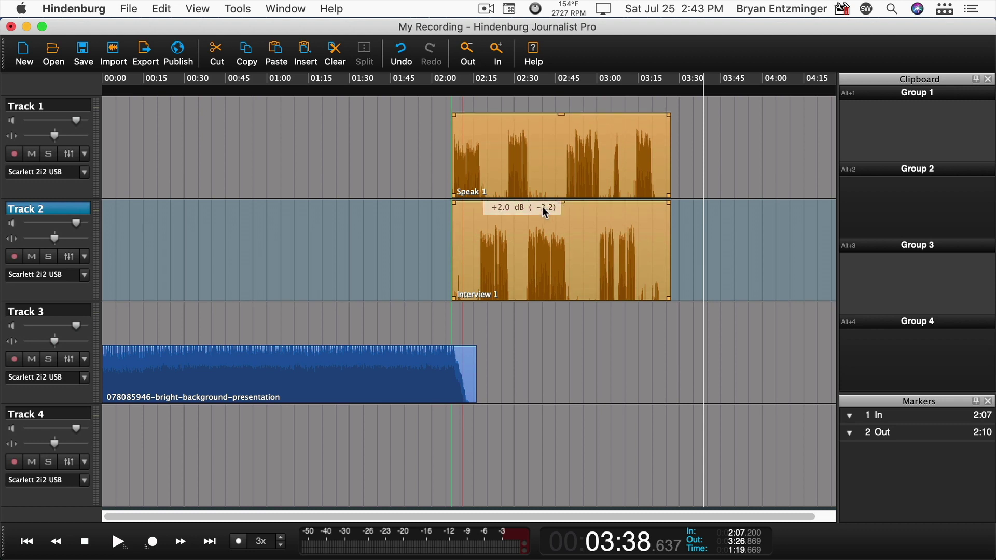
- Dip Speak 1's level over 2:26–2:37, starting the dip slightly earlier
{"action": "left_click", "coordinate": [506, 188]}
{"action": "left_click_drag", "start_coordinate": [507, 188], "coordinate": [536, 191]}
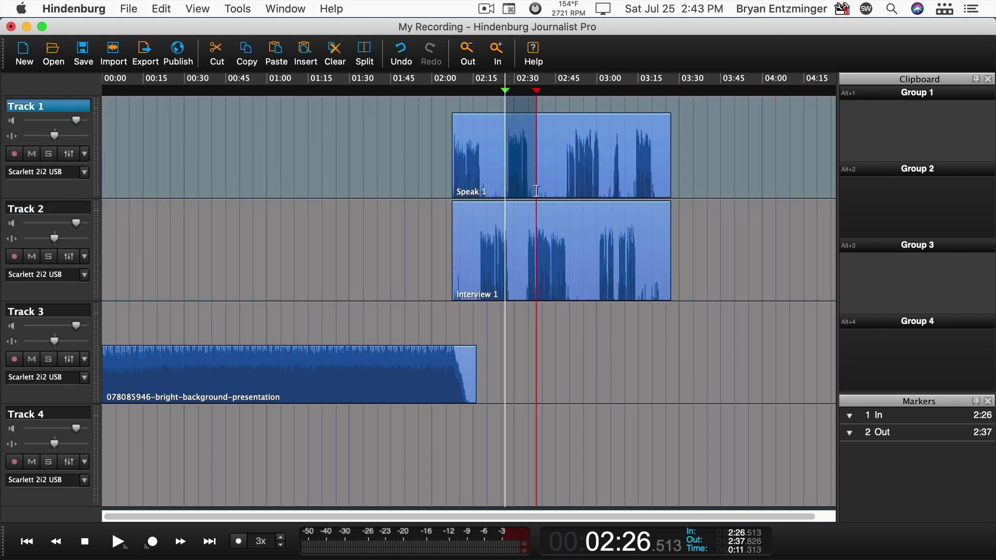
{"action": "left_click_drag", "start_coordinate": [521, 114], "coordinate": [521, 134]}
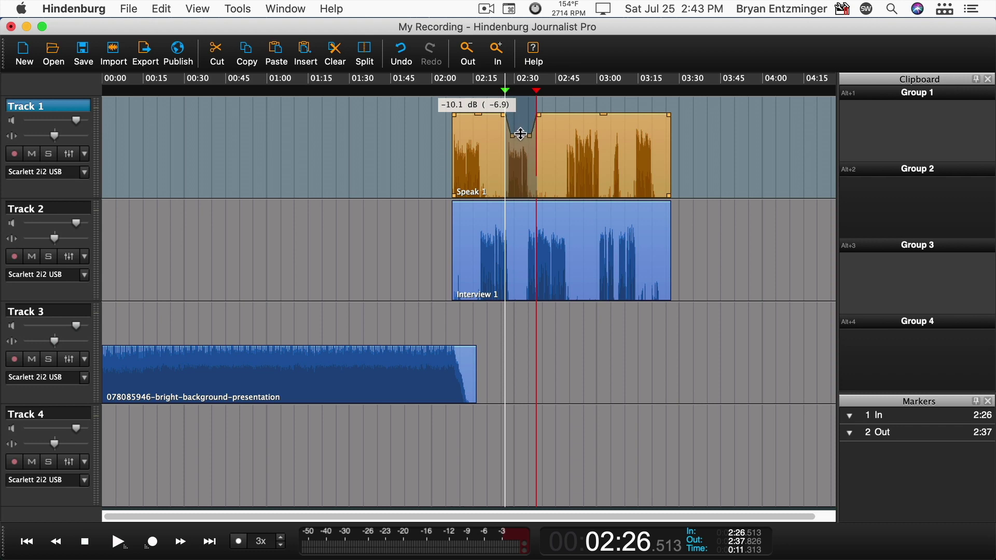
{"action": "left_click", "coordinate": [497, 53]}
{"action": "left_click", "coordinate": [499, 56]}
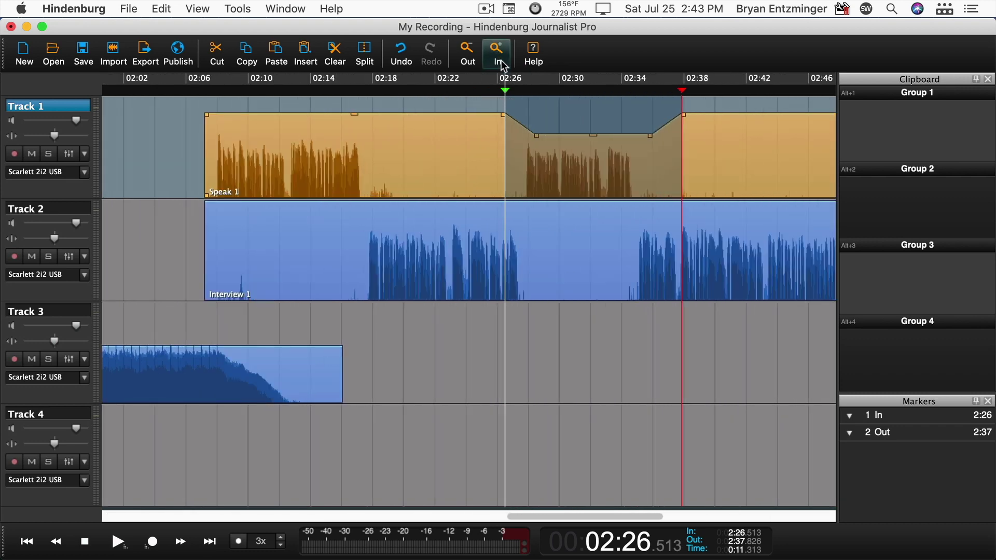
{"action": "left_click_drag", "start_coordinate": [512, 118], "coordinate": [539, 124]}
- Fade in Speak 1 over 2:06–2:10 using the Edit menu's Fade command
{"action": "left_click_drag", "start_coordinate": [196, 166], "coordinate": [250, 162]}
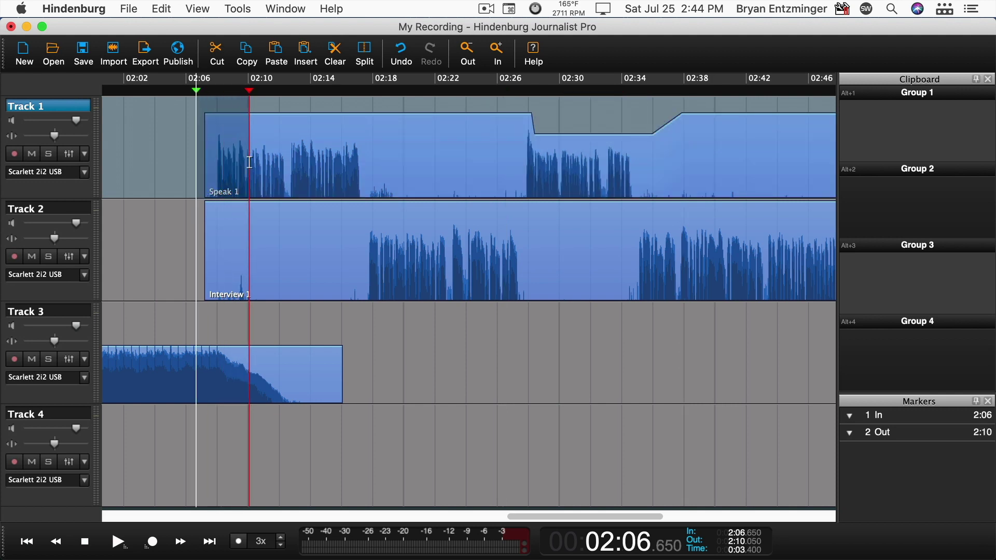
{"action": "left_click", "coordinate": [243, 10]}
{"action": "mouse_move", "coordinate": [161, 10]}
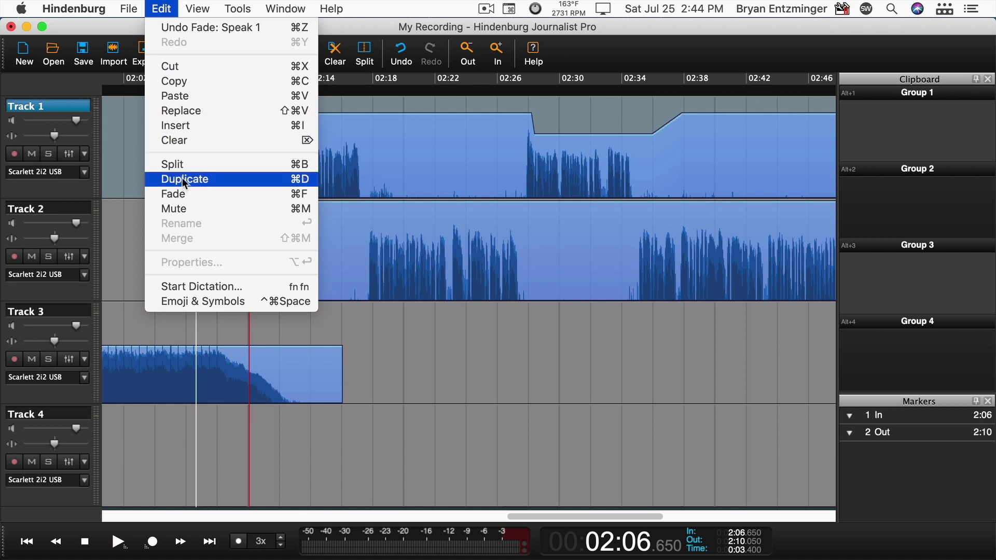
{"action": "left_click", "coordinate": [179, 195]}
- Try and undo an Interview 1 fade-in, then trim the starts of Interview 1 and Speak 1
{"action": "left_click", "coordinate": [213, 209]}
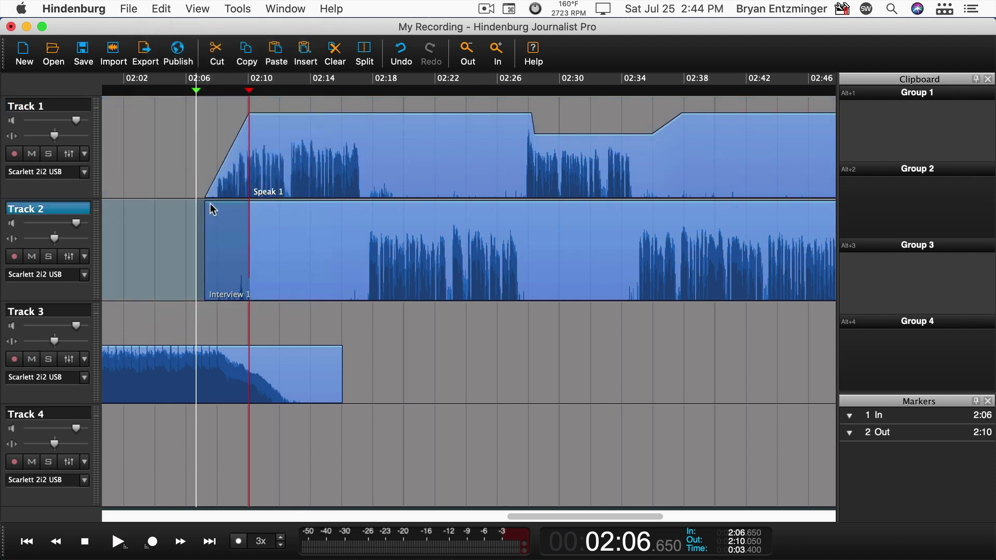
{"action": "left_click_drag", "start_coordinate": [210, 208], "coordinate": [259, 227]}
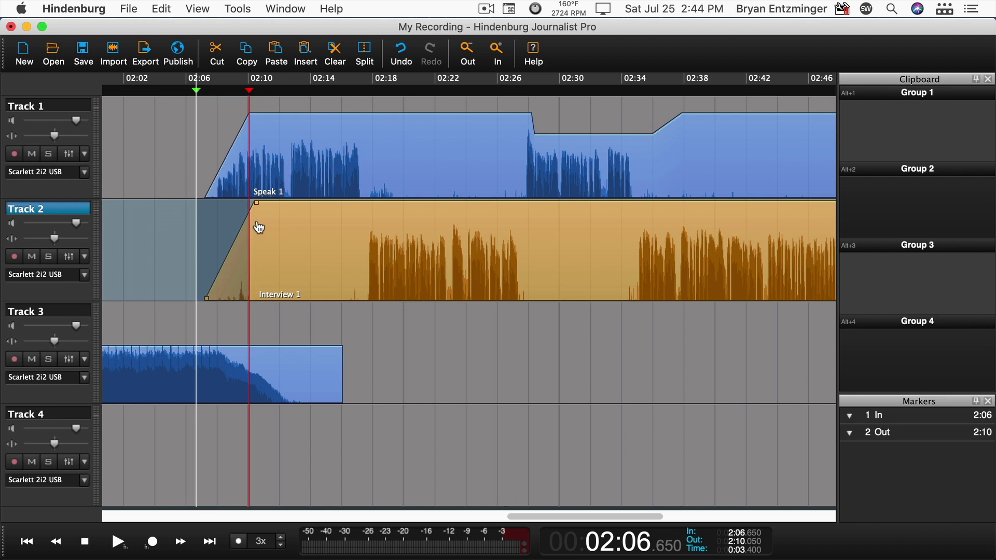
{"action": "key", "text": "super+z"}
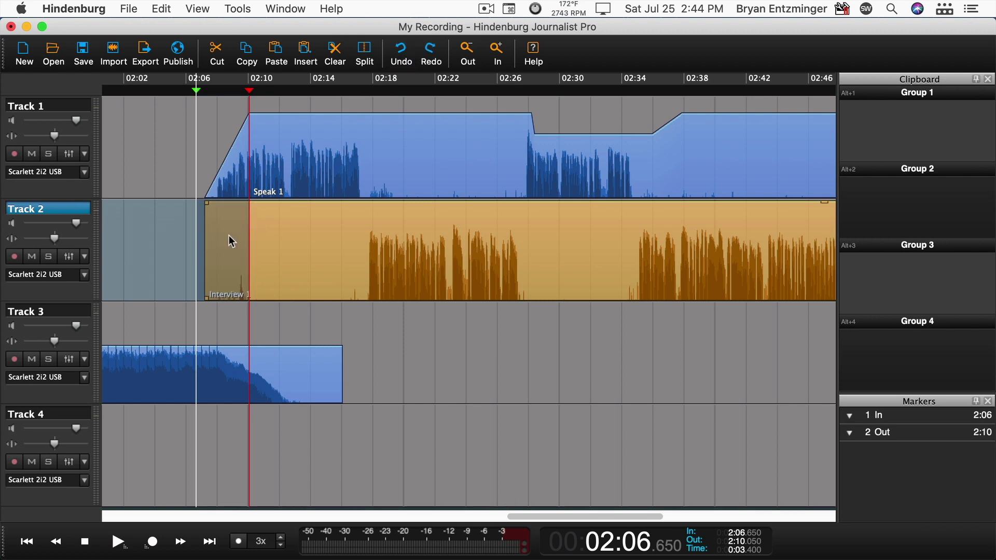
{"action": "left_click_drag", "start_coordinate": [204, 239], "coordinate": [293, 233]}
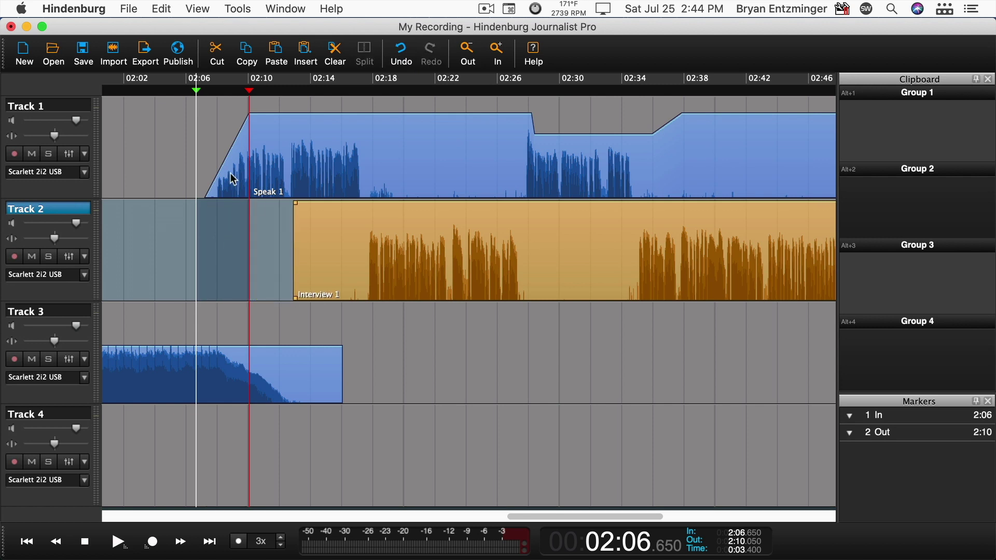
{"action": "left_click_drag", "start_coordinate": [223, 162], "coordinate": [327, 139]}
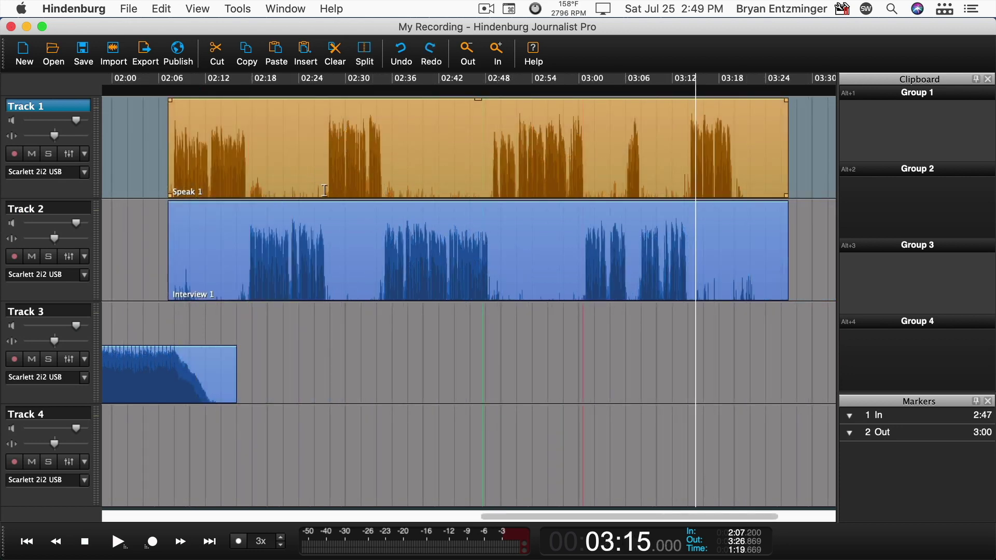
- Split Speak 1 and Interview 1 at 02:27, also splitting Speak 1 at 2:48–3:00
{"action": "left_click", "coordinate": [324, 190]}
{"action": "left_click", "coordinate": [365, 52]}
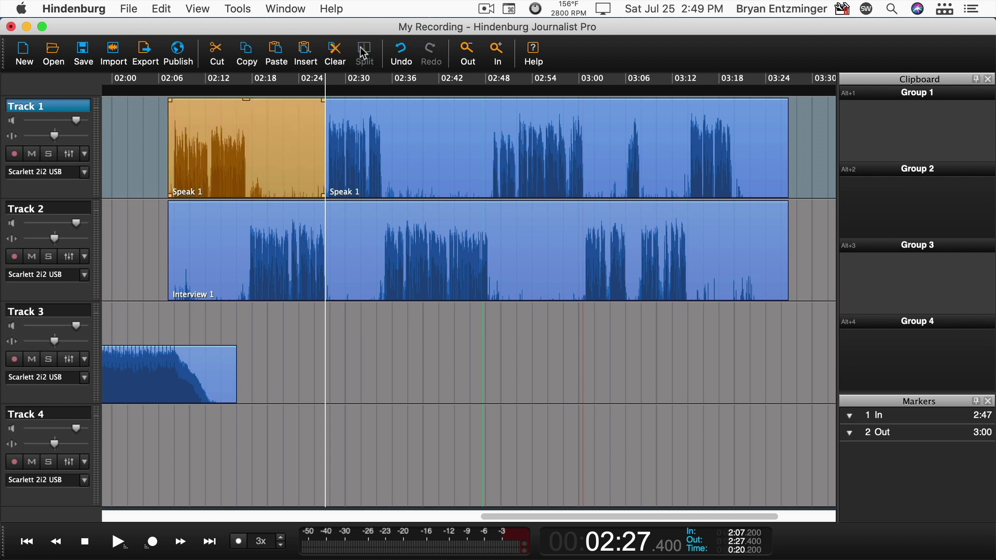
{"action": "left_click_drag", "start_coordinate": [491, 190], "coordinate": [586, 187]}
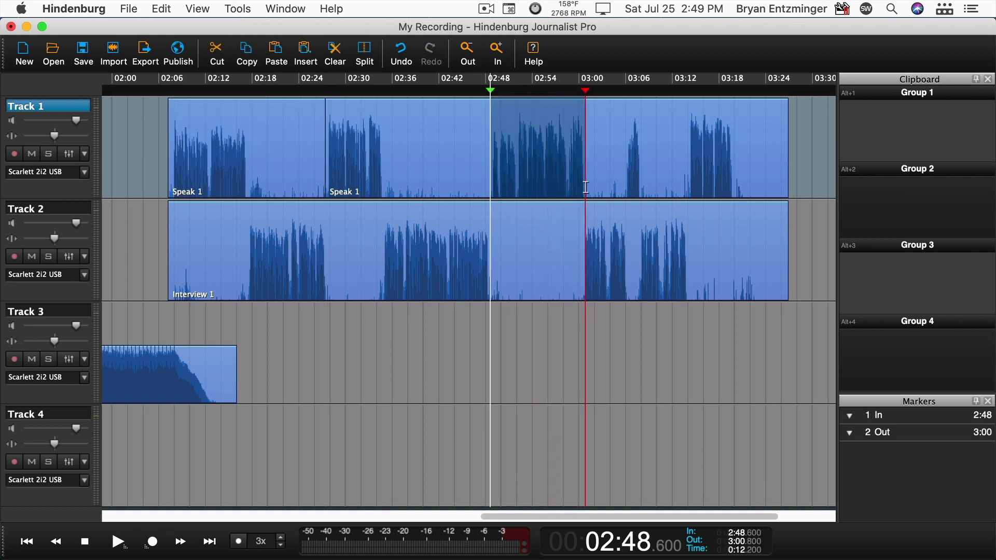
{"action": "left_click", "coordinate": [362, 53]}
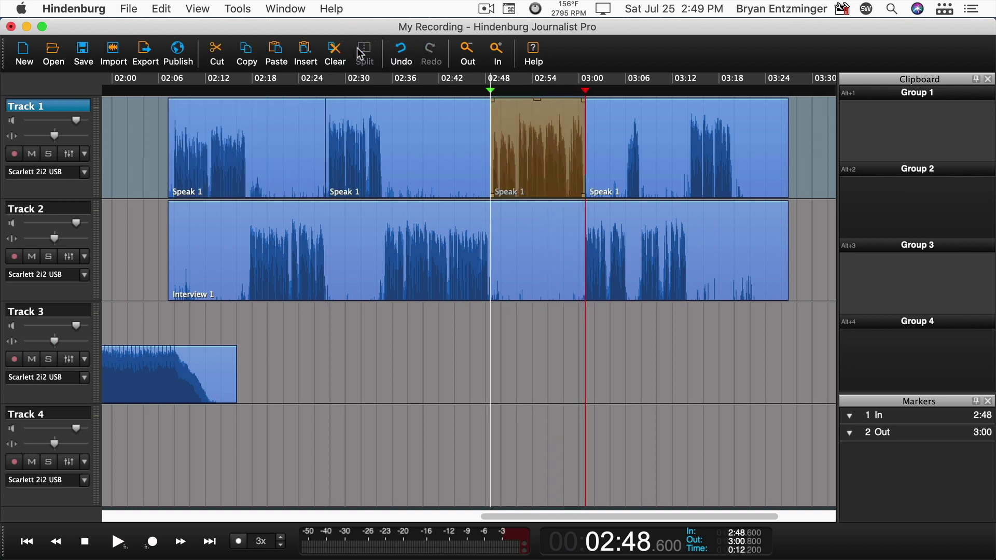
{"action": "left_click", "coordinate": [336, 52]}
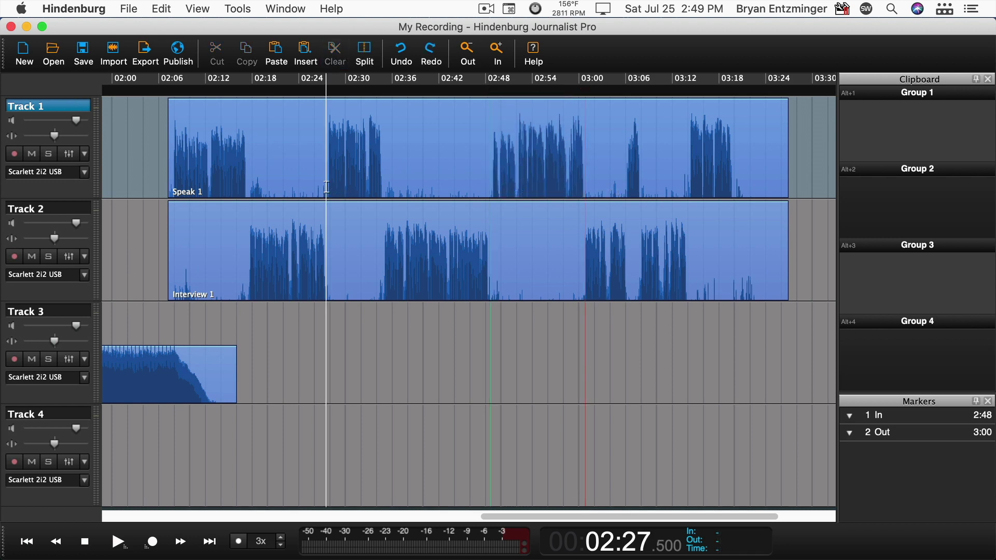
{"action": "left_click", "coordinate": [337, 233]}
{"action": "left_click", "coordinate": [366, 47]}
- Move the later Speak 1 and Interview 1 pieces right to start near 02:57
{"action": "left_click", "coordinate": [386, 143]}
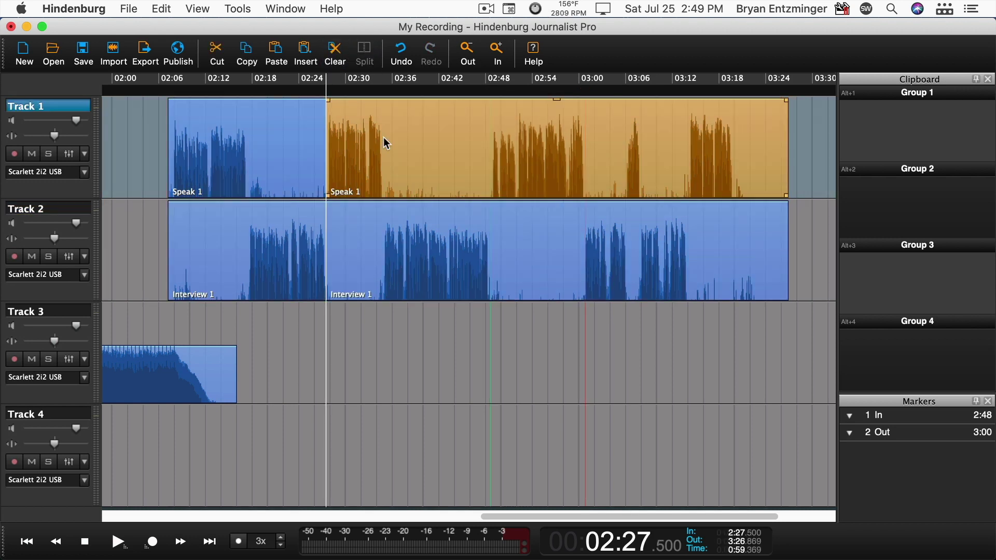
{"action": "left_click", "coordinate": [390, 221], "text": "shift"}
{"action": "left_click_drag", "start_coordinate": [382, 137], "coordinate": [616, 123]}
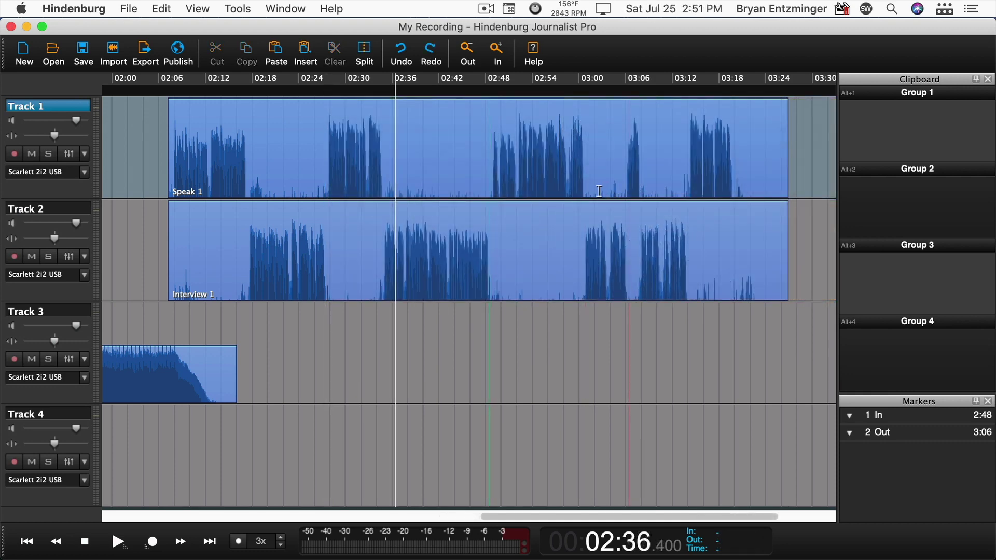
- Clear 3:01–3:04 in Speak 1 to leave a gap, and cut 3:05–3:09
{"action": "left_click", "coordinate": [593, 190]}
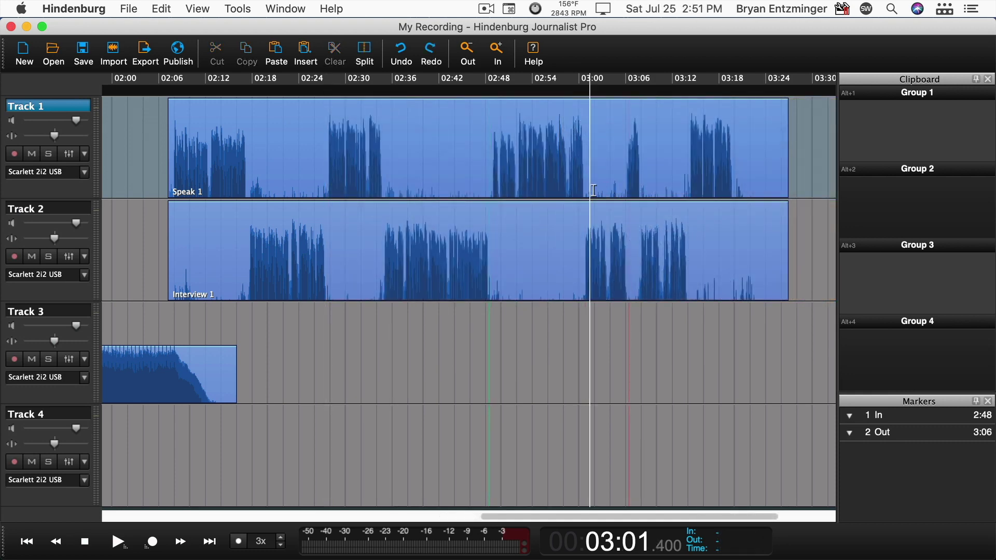
{"action": "left_click_drag", "start_coordinate": [593, 190], "coordinate": [617, 186]}
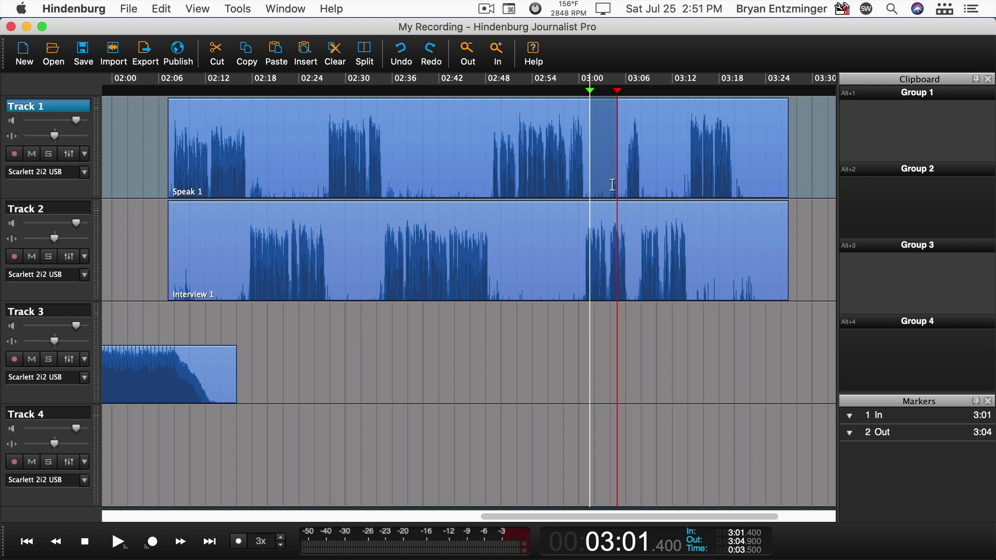
{"action": "left_click", "coordinate": [346, 60]}
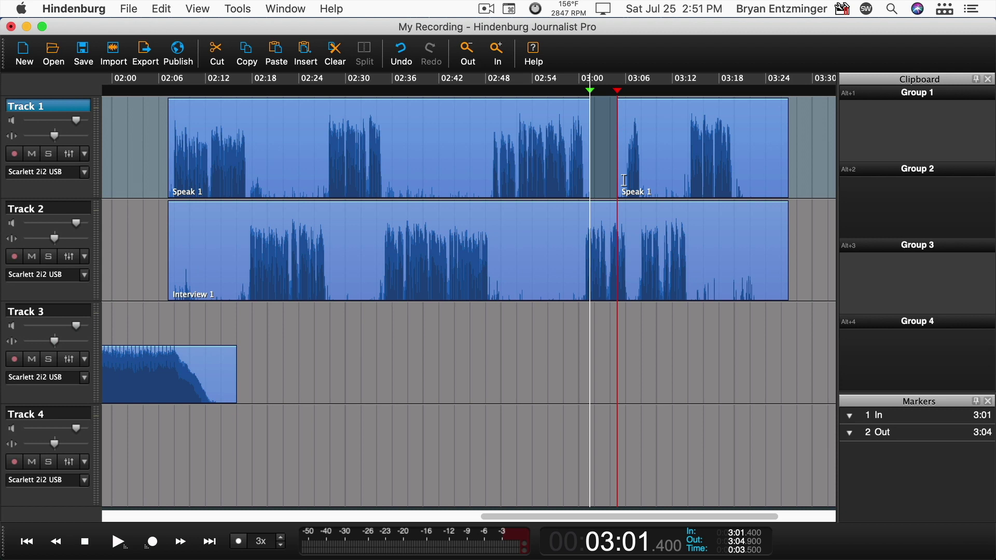
{"action": "left_click_drag", "start_coordinate": [622, 180], "coordinate": [654, 181]}
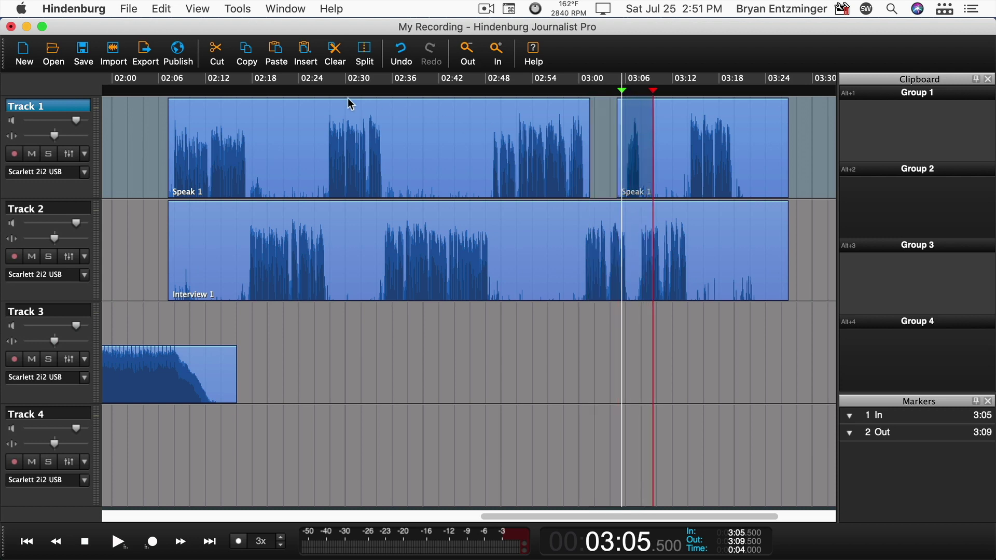
{"action": "left_click", "coordinate": [222, 57]}
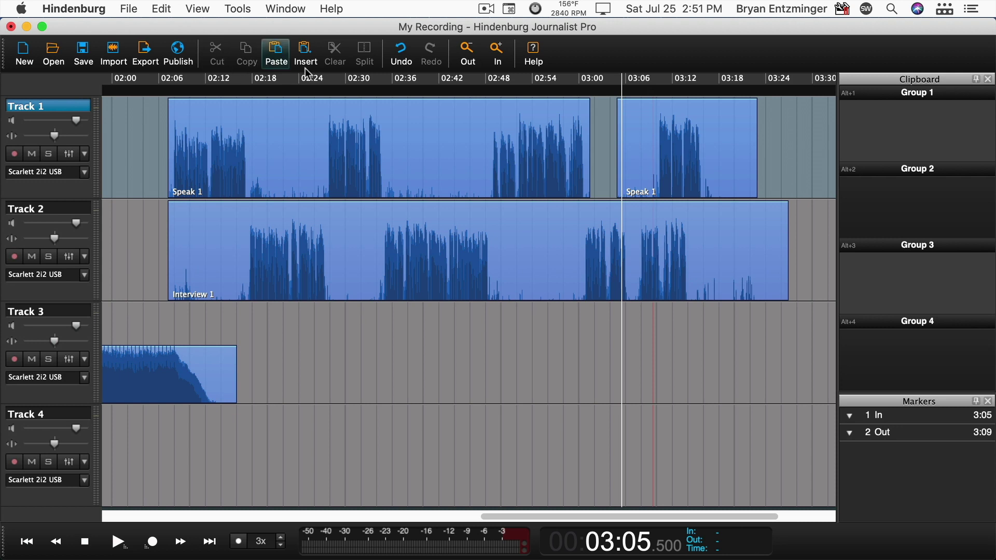
- Undo the last cut and instead cut 3:05–3:08 across both voice tracks
{"action": "left_click", "coordinate": [400, 61]}
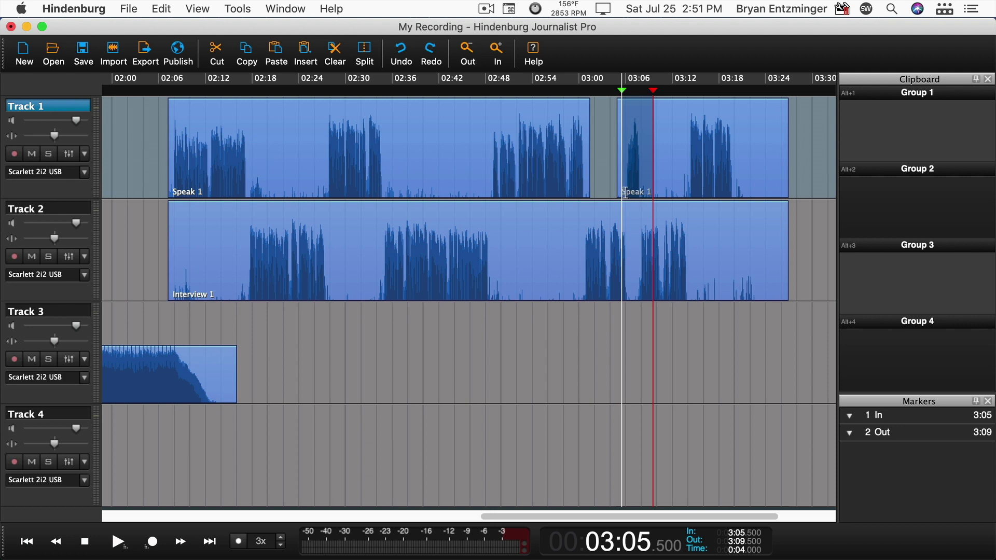
{"action": "left_click_drag", "start_coordinate": [623, 193], "coordinate": [642, 253]}
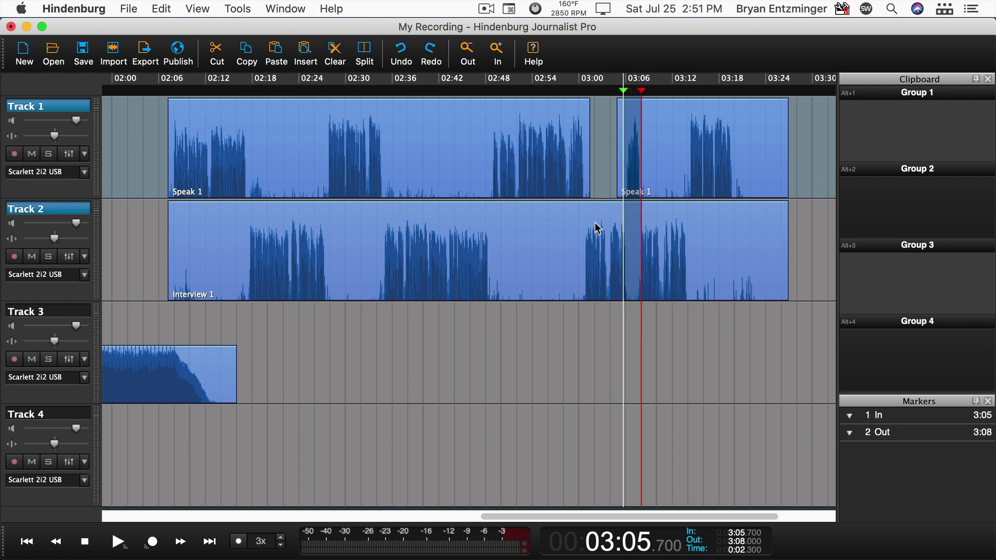
{"action": "left_click", "coordinate": [225, 57]}
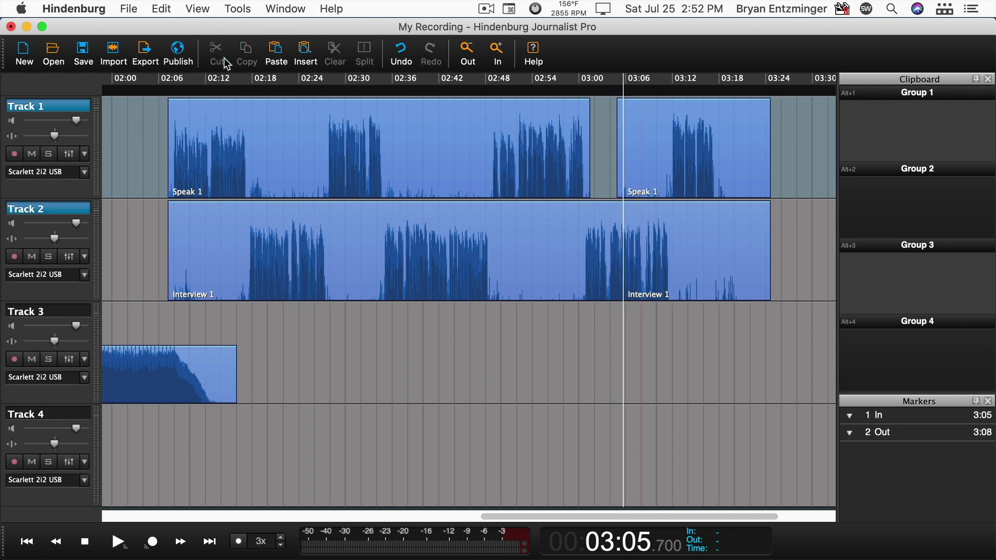
- Link Track 1 and Track 2
{"action": "left_click", "coordinate": [59, 194]}
{"action": "left_click", "coordinate": [59, 104], "text": "shift"}
{"action": "right_click", "coordinate": [58, 103]}
{"action": "left_click", "coordinate": [80, 113]}
- Remove 2:37–2:46 from both linked voice tracks
{"action": "left_click_drag", "start_coordinate": [404, 184], "coordinate": [478, 174]}
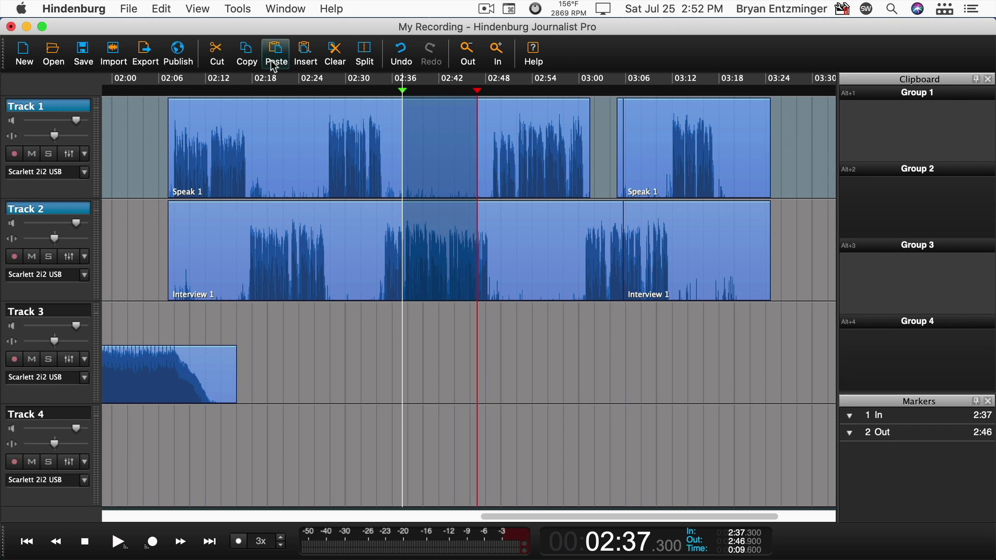
{"action": "left_click", "coordinate": [217, 54]}
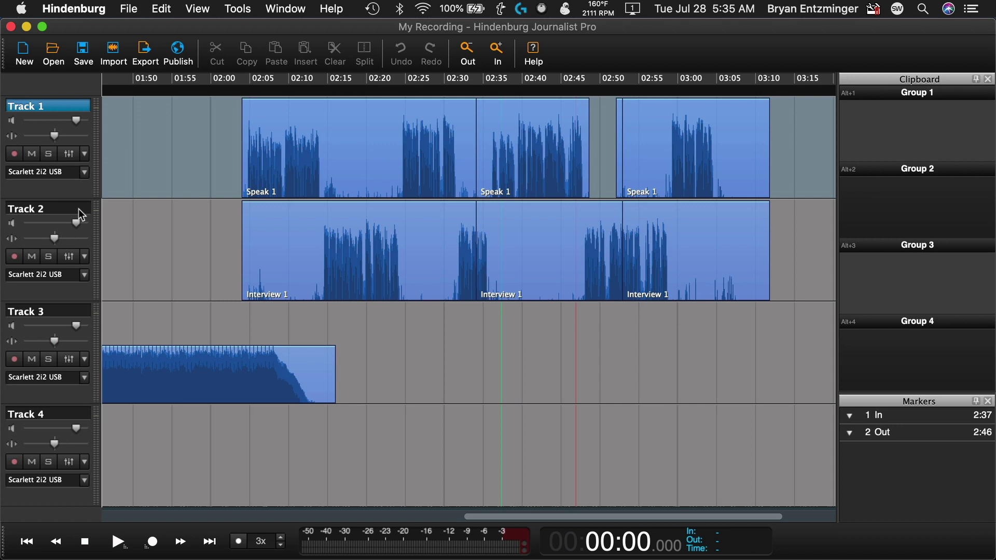
{"action": "left_click", "coordinate": [79, 208]}
{"action": "right_click", "coordinate": [79, 210]}
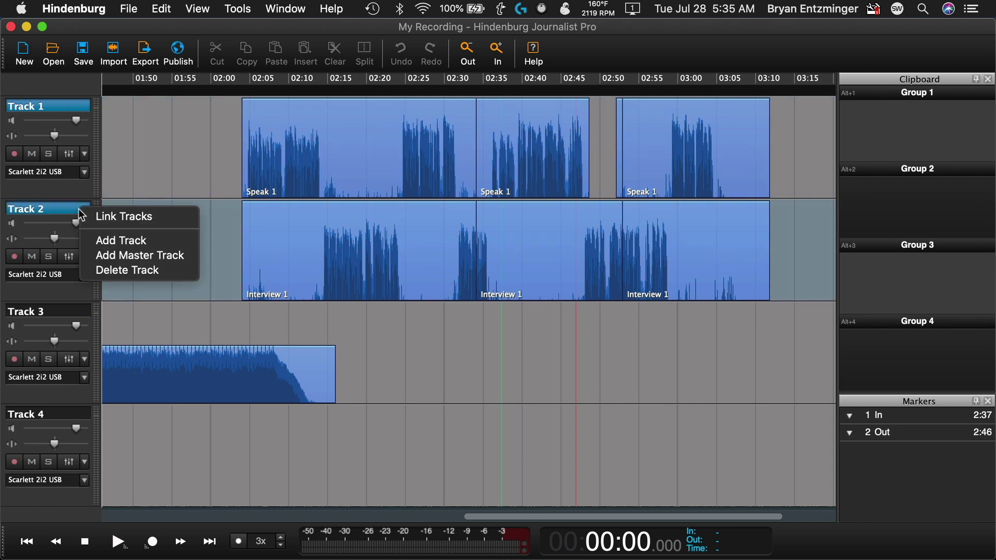
{"action": "left_click", "coordinate": [124, 218]}
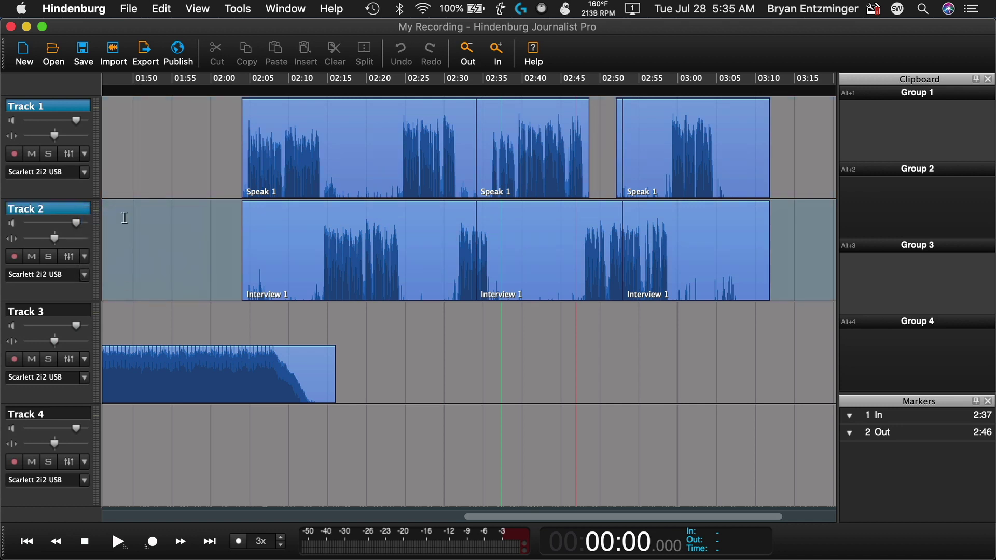
{"action": "right_click", "coordinate": [50, 208]}
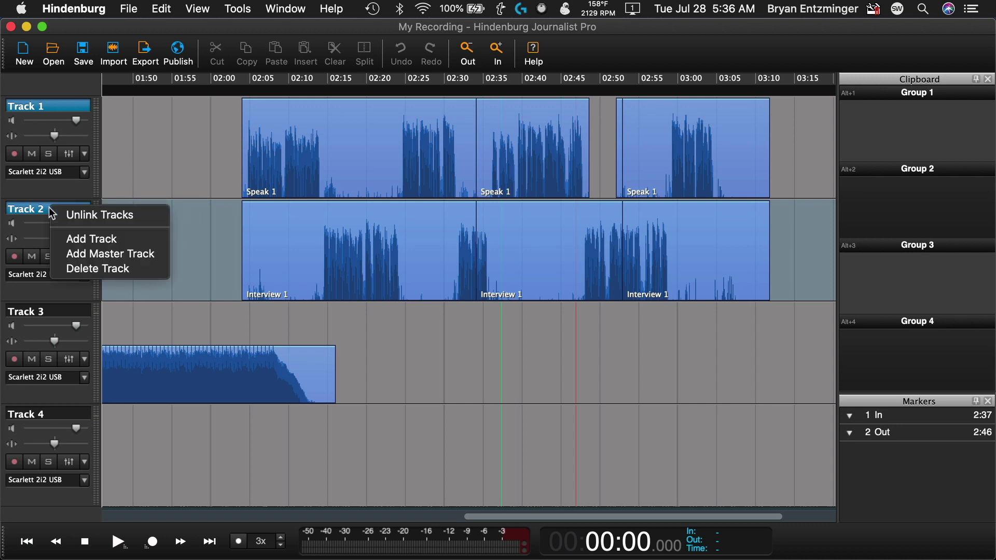
{"action": "left_click", "coordinate": [89, 220]}
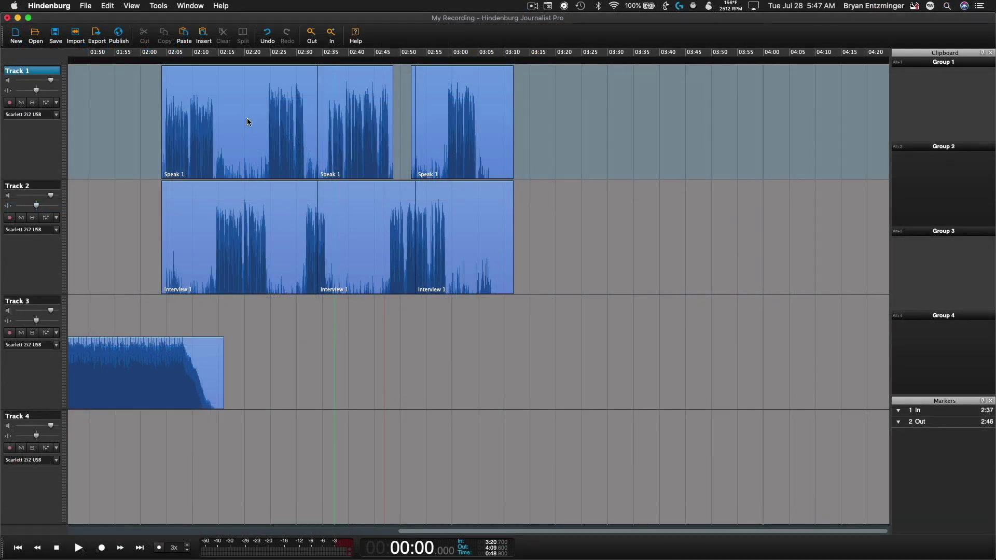
- Copy both Speak 1 clips and both Interview 1 clips
{"action": "left_click", "coordinate": [246, 119]}
{"action": "left_click", "coordinate": [362, 118], "text": "shift"}
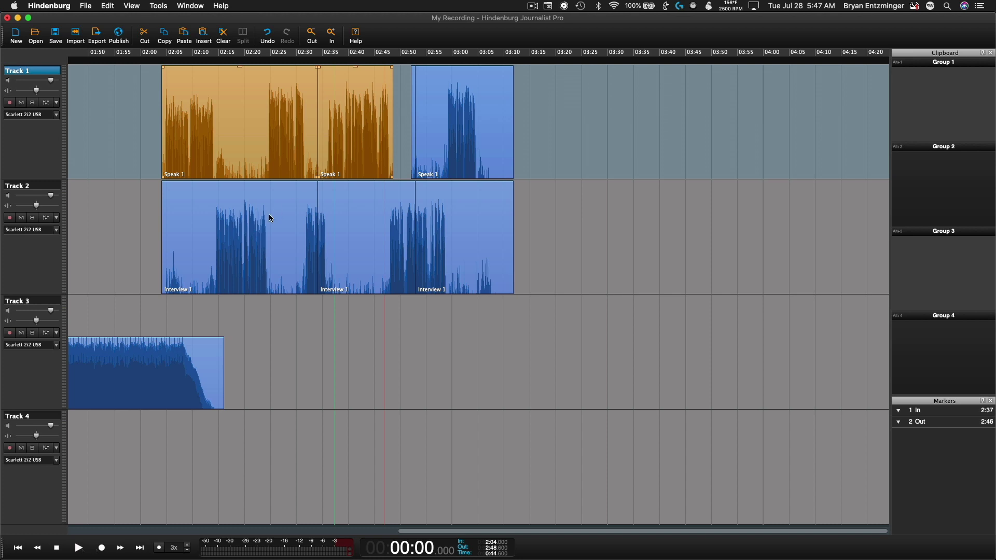
{"action": "left_click", "coordinate": [269, 214], "text": "shift"}
{"action": "left_click", "coordinate": [357, 216], "text": "shift"}
{"action": "right_click", "coordinate": [358, 217]}
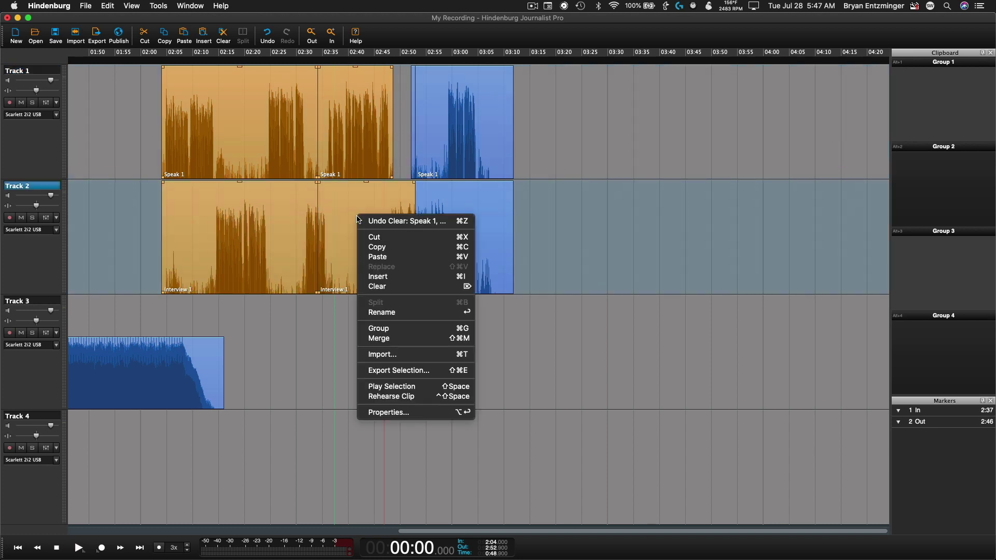
{"action": "left_click", "coordinate": [377, 247]}
- Store the copied clips in clipboard Group 1 and place them on the timeline near 03:16
{"action": "left_click", "coordinate": [928, 84]}
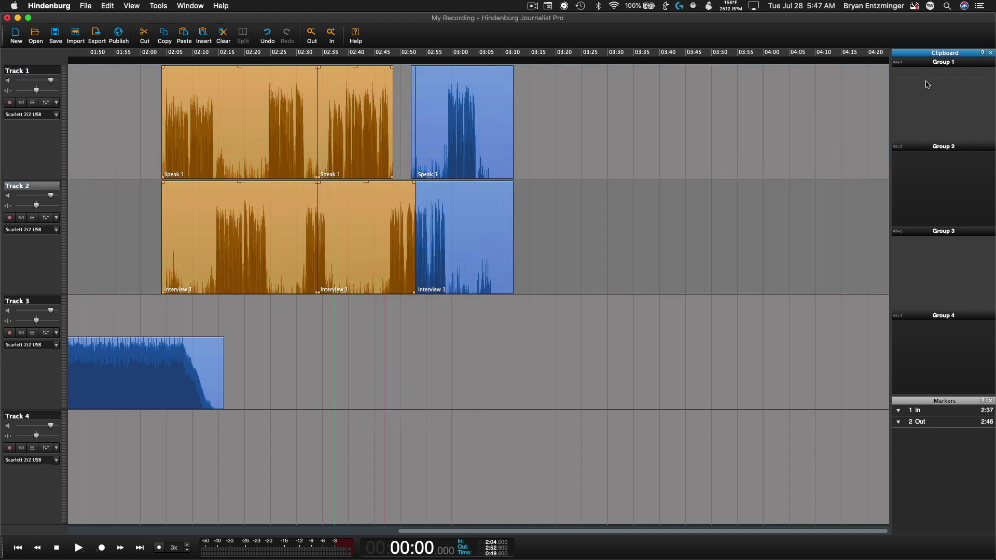
{"action": "key", "text": "super+v"}
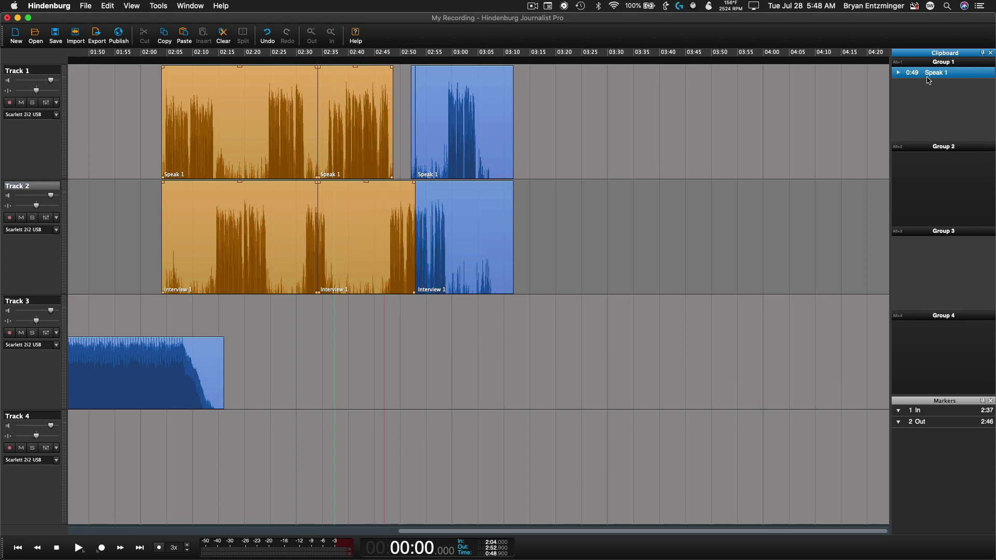
{"action": "left_click_drag", "start_coordinate": [932, 77], "coordinate": [539, 128]}
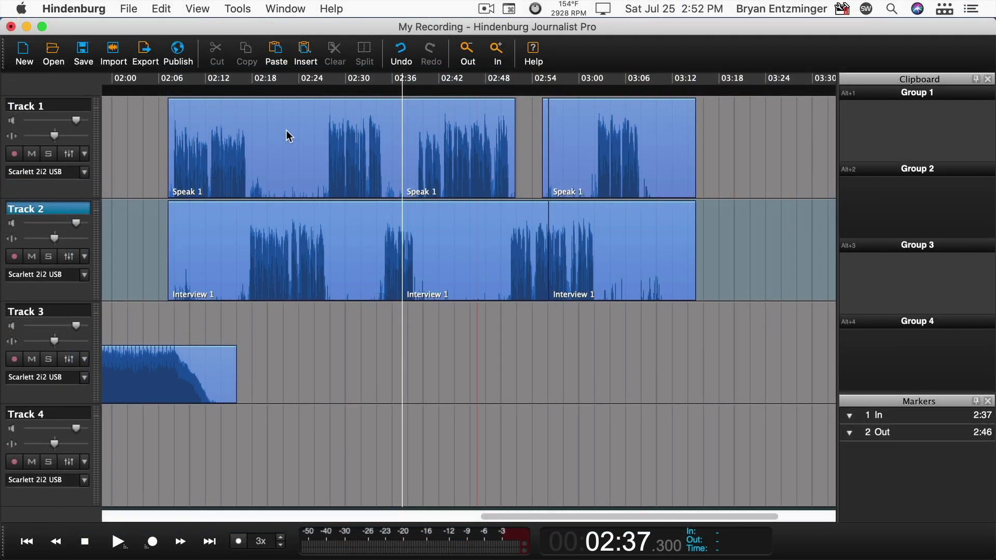
{"action": "left_click", "coordinate": [286, 130]}
- Merge the three Speak 1 and three Interview 1 pieces into single clips, nudged earlier to about 2:04
{"action": "left_click", "coordinate": [456, 145], "text": "shift"}
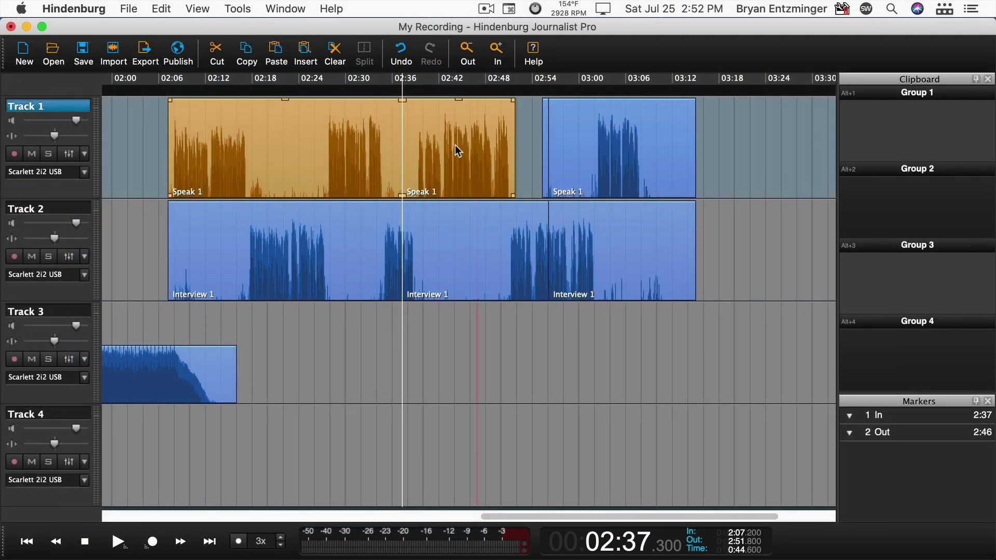
{"action": "left_click", "coordinate": [462, 232], "text": "shift"}
{"action": "left_click", "coordinate": [379, 248], "text": "shift"}
{"action": "left_click", "coordinate": [598, 209], "text": "shift"}
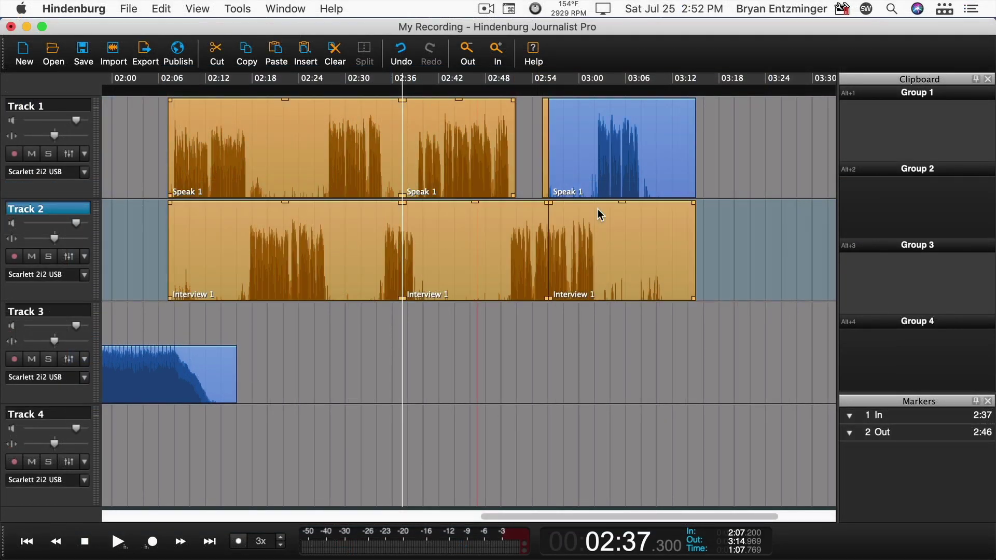
{"action": "left_click", "coordinate": [594, 145], "text": "shift"}
{"action": "right_click", "coordinate": [594, 150]}
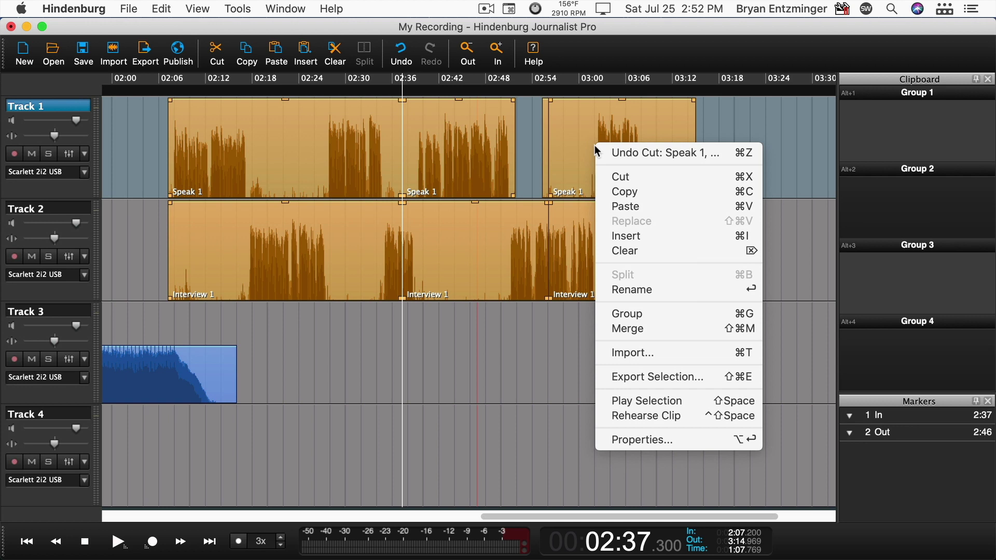
{"action": "left_click", "coordinate": [626, 330]}
{"action": "left_click_drag", "start_coordinate": [515, 271], "coordinate": [488, 264]}
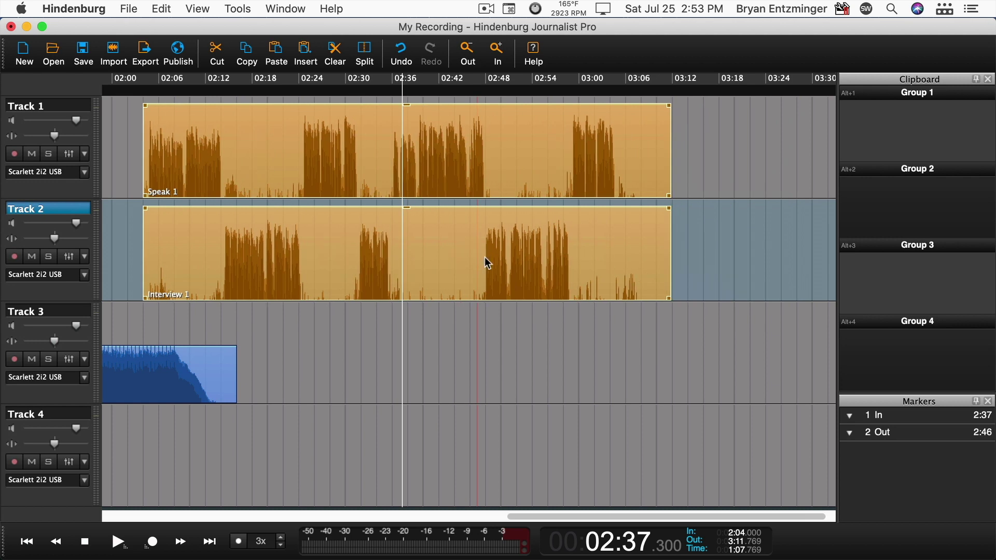
{"action": "right_click", "coordinate": [485, 259]}
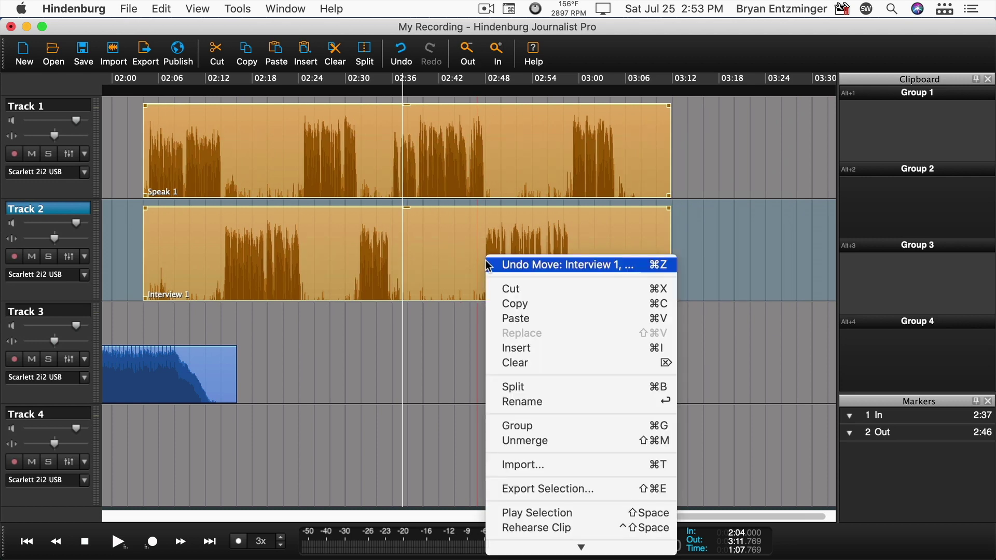